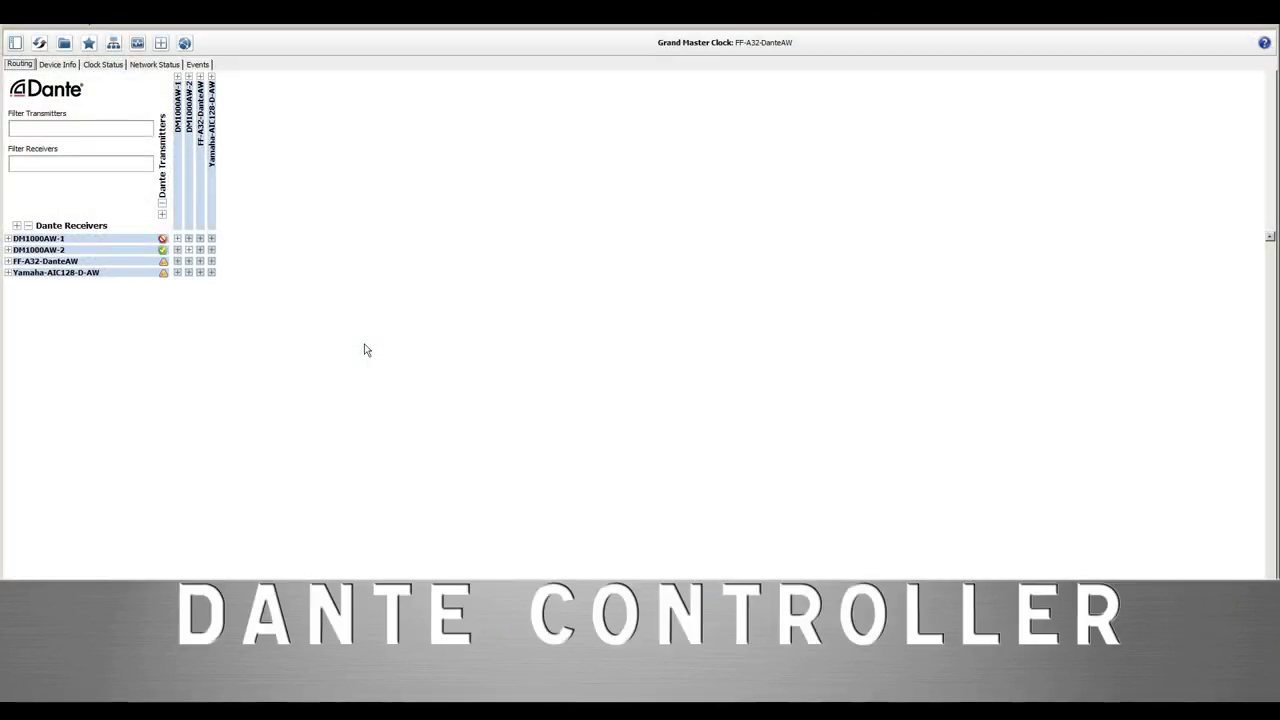
# Step: Expand all Dante transmitters and receivers to show every channel and its existing connections
pyautogui.click(162, 214)
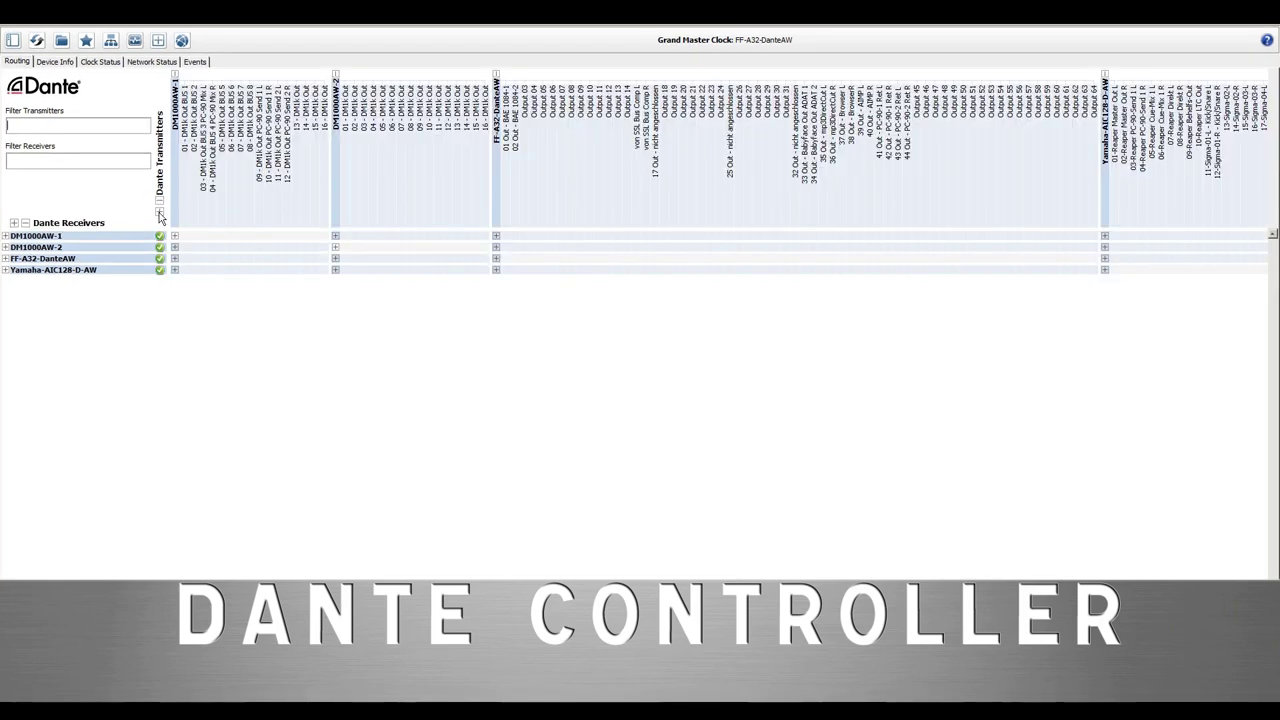
pyautogui.click(13, 223)
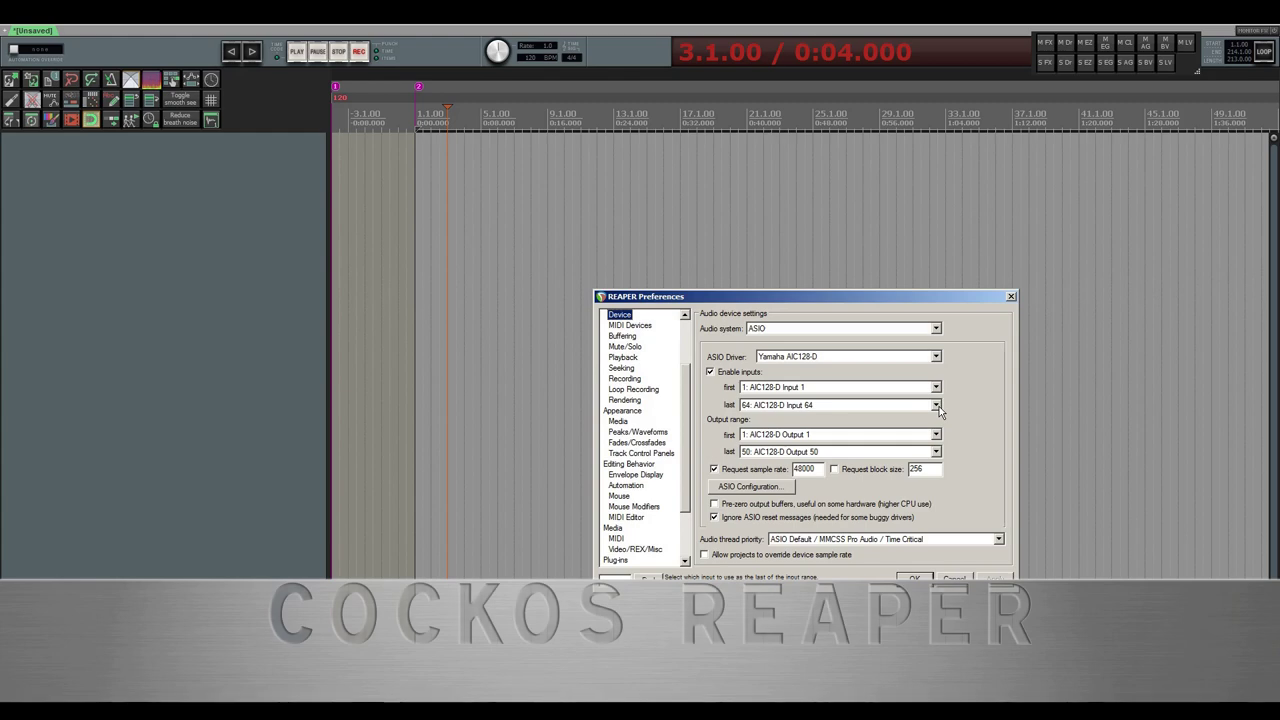
pyautogui.click(936, 405)
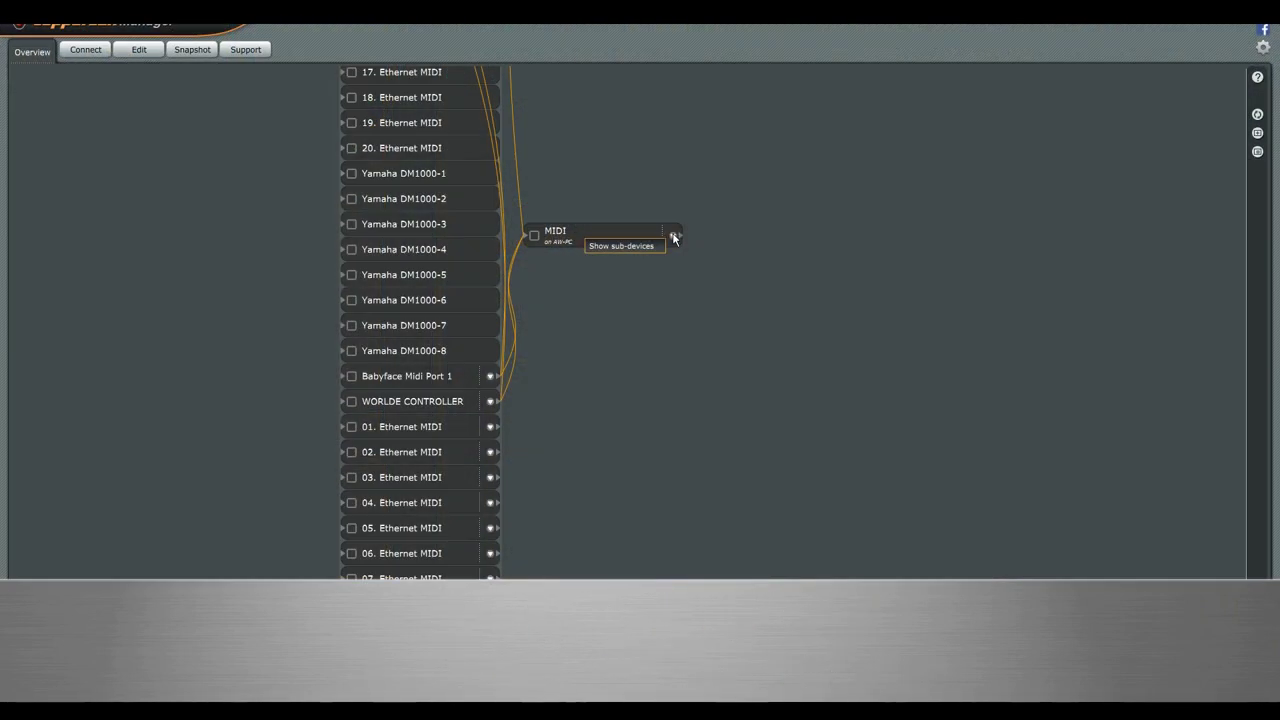
# Step: Show the VMidi sub-devices of the MIDI node on the CopperLan Overview canvas
pyautogui.click(674, 237)
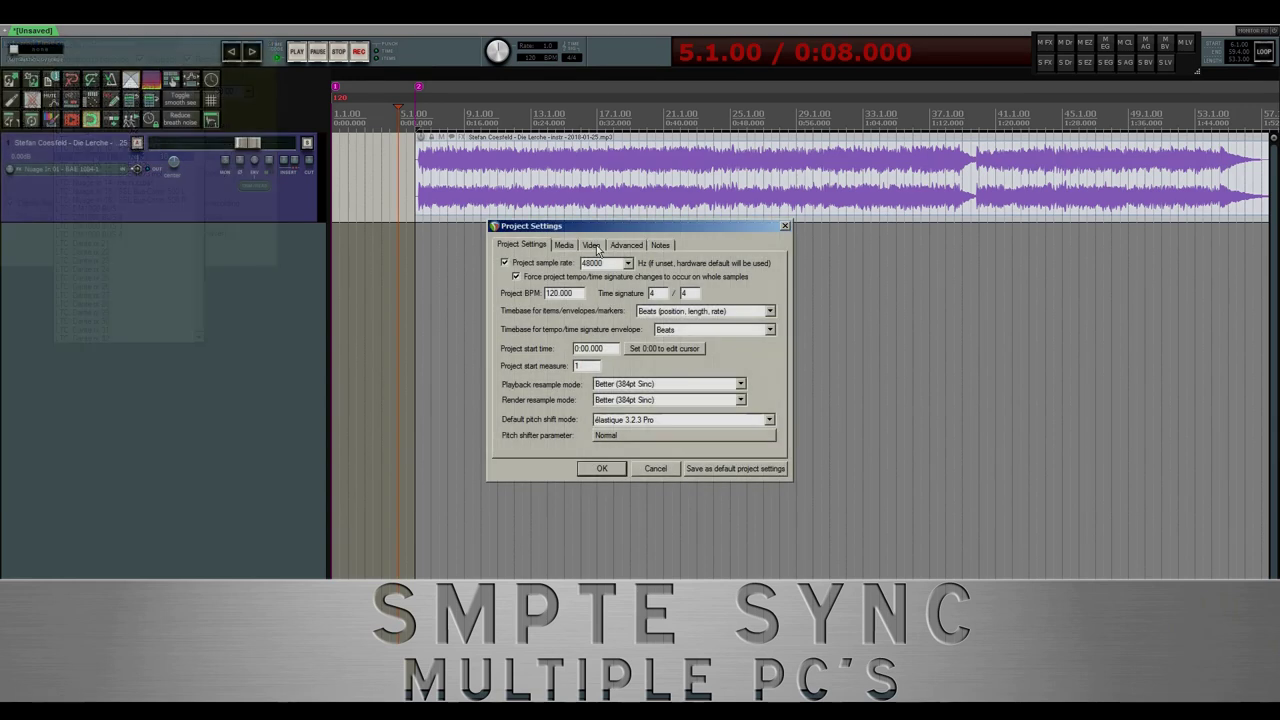
# Step: Confirm the project's video frame rate is 25 and close Project Settings
pyautogui.click(592, 245)
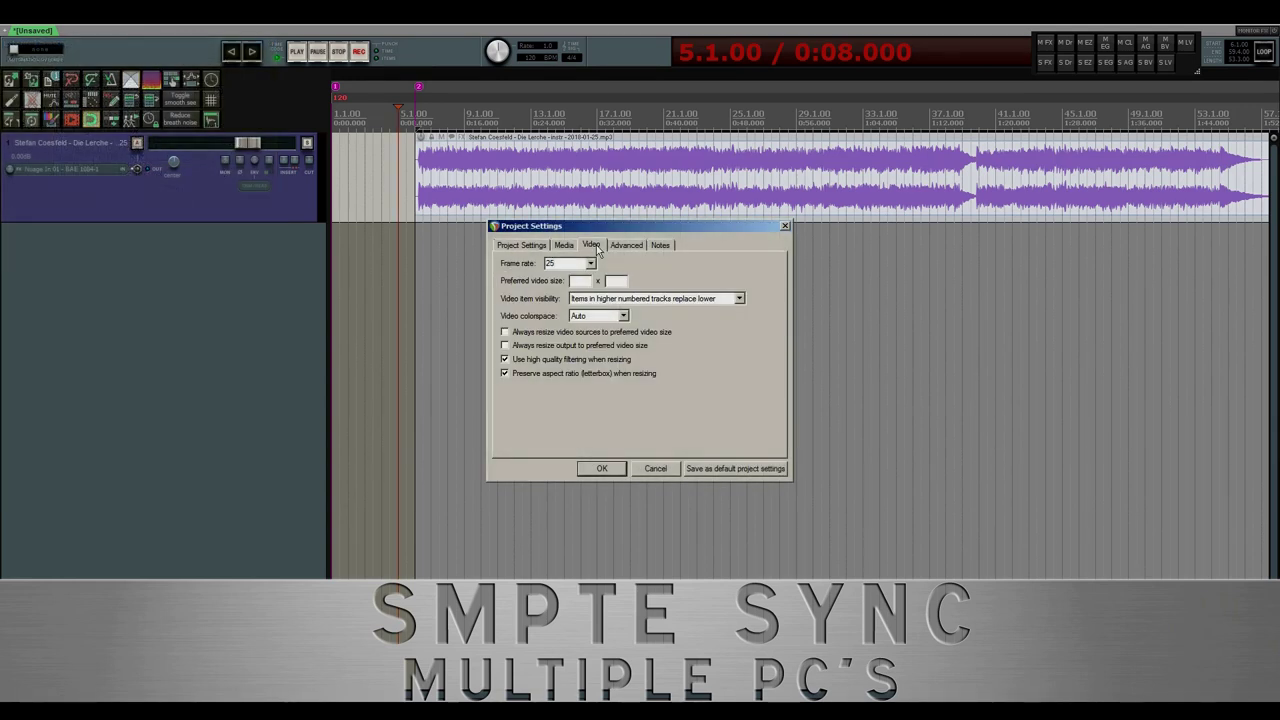
pyautogui.click(599, 469)
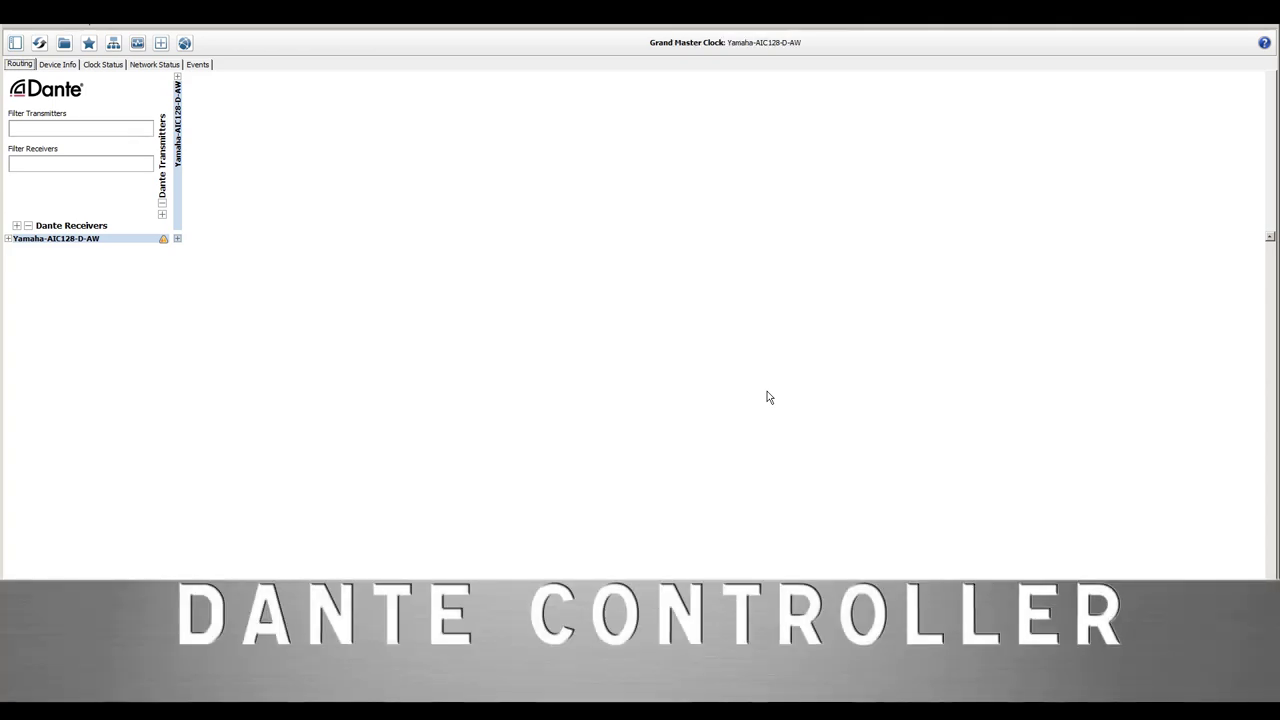
# Step: Expand Yamaha-AIC128-D-AW's transmit and receive channels and scroll through its routing grid
pyautogui.click(162, 214)
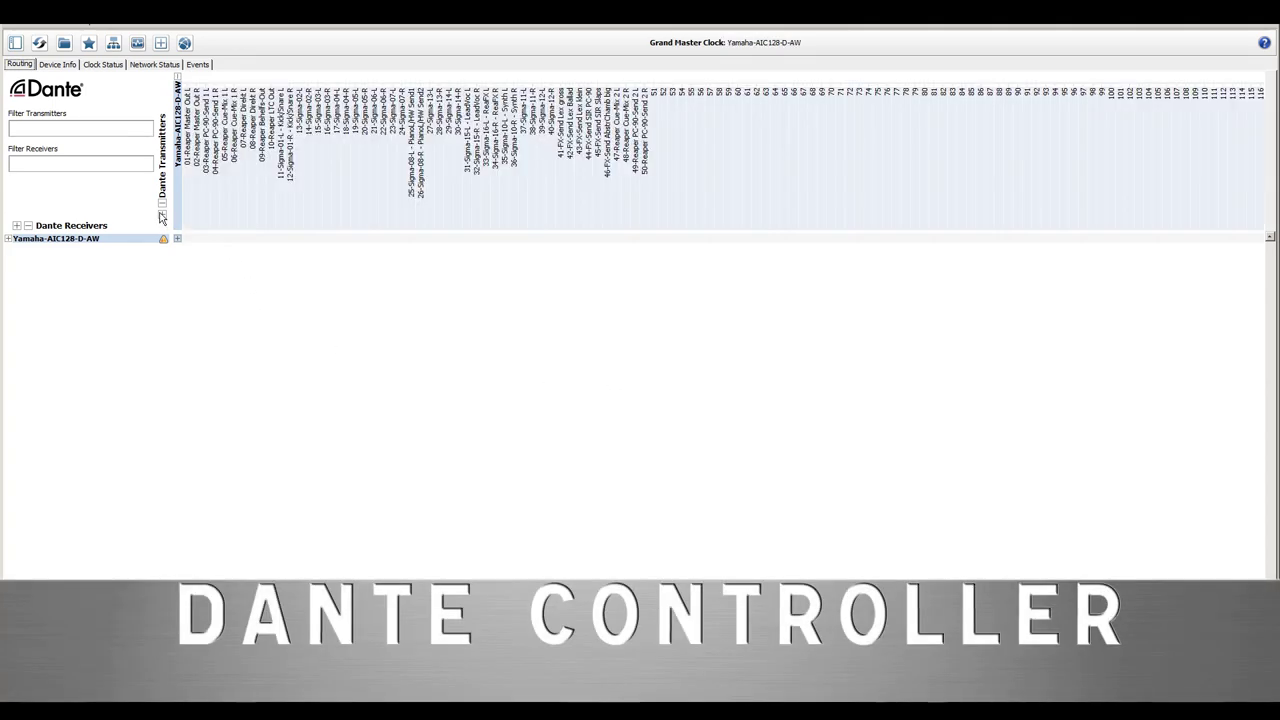
pyautogui.click(16, 226)
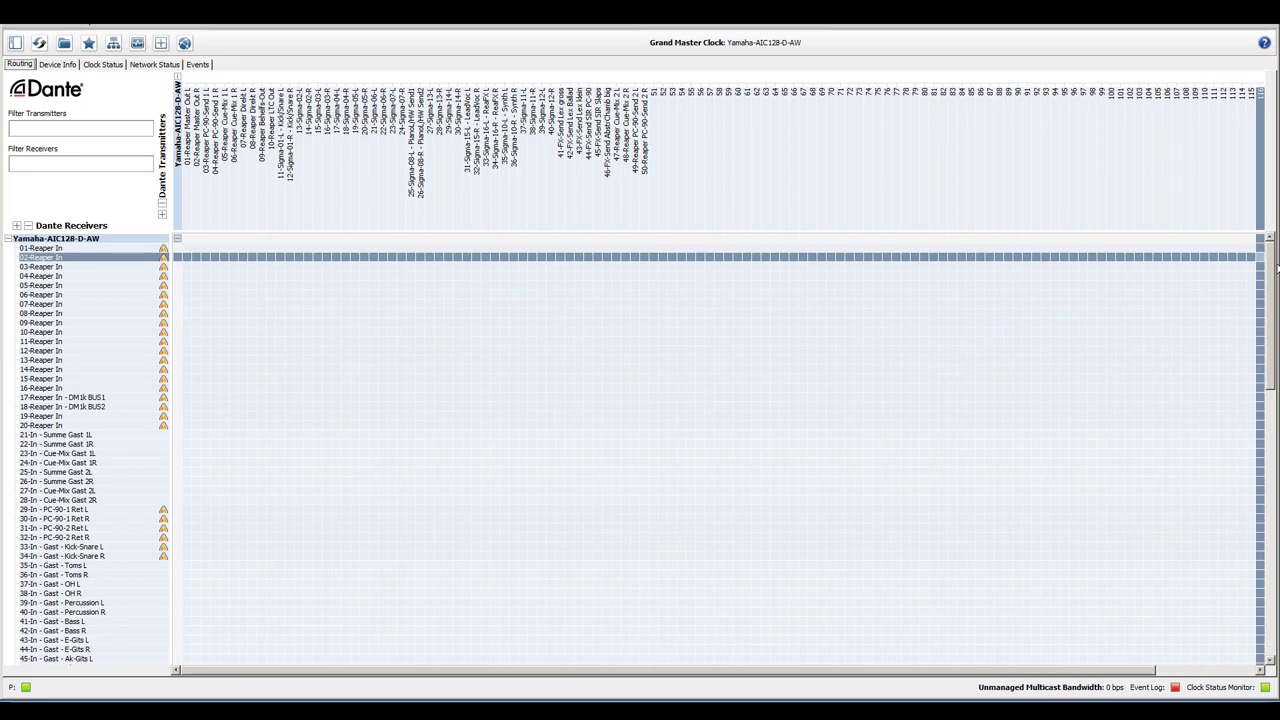
pyautogui.moveTo(1272, 270)
pyautogui.mouseDown()
pyautogui.moveTo(1276, 522)
pyautogui.moveTo(1272, 250)
pyautogui.mouseUp()
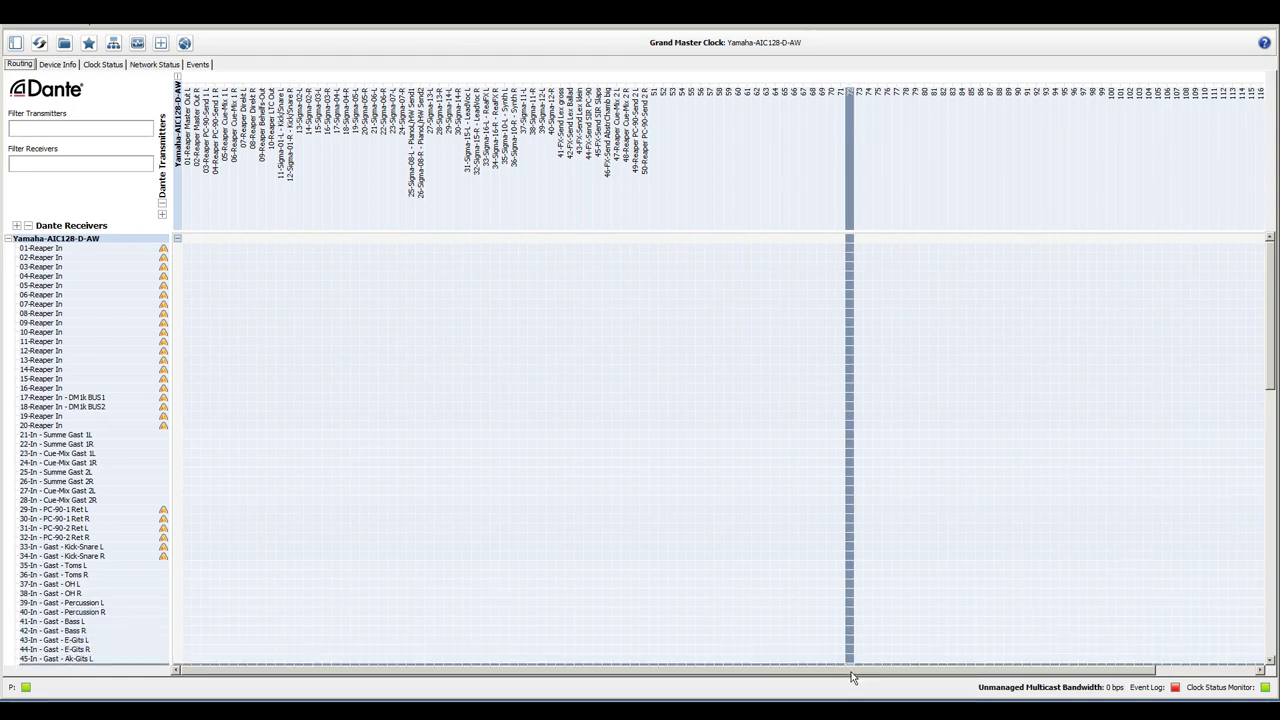
pyautogui.moveTo(893, 669); pyautogui.dragTo(800, 669)
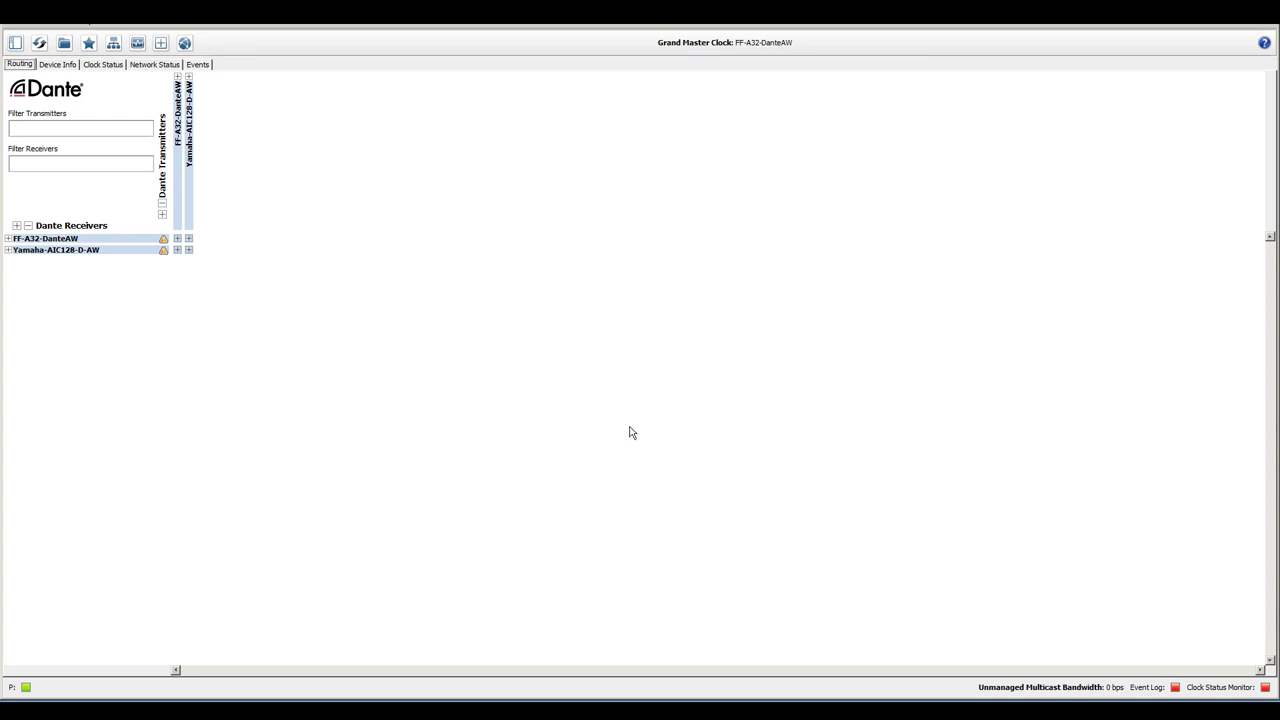
# Step: Expand all transmitters and FF-A32-DanteAW receive channels, then scroll to see their Yamaha subscriptions
pyautogui.click(162, 215)
pyautogui.click(16, 226)
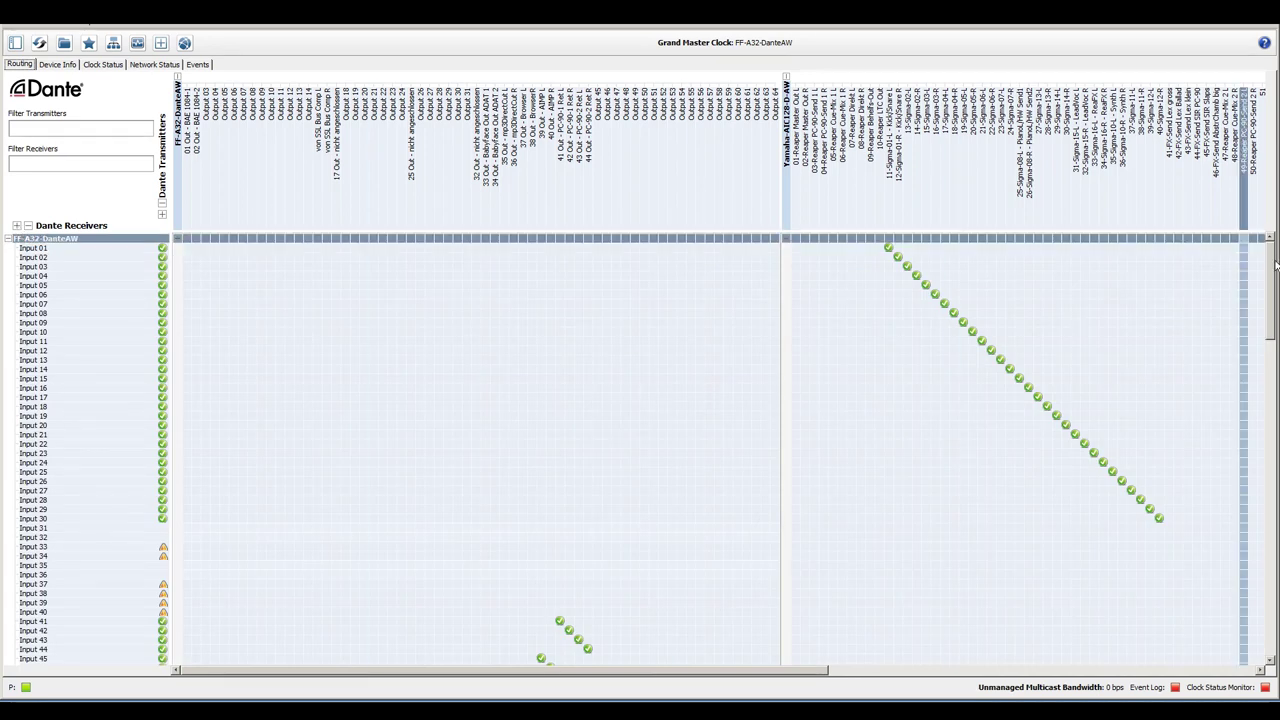
pyautogui.moveTo(1268, 276); pyautogui.dragTo(1274, 228)
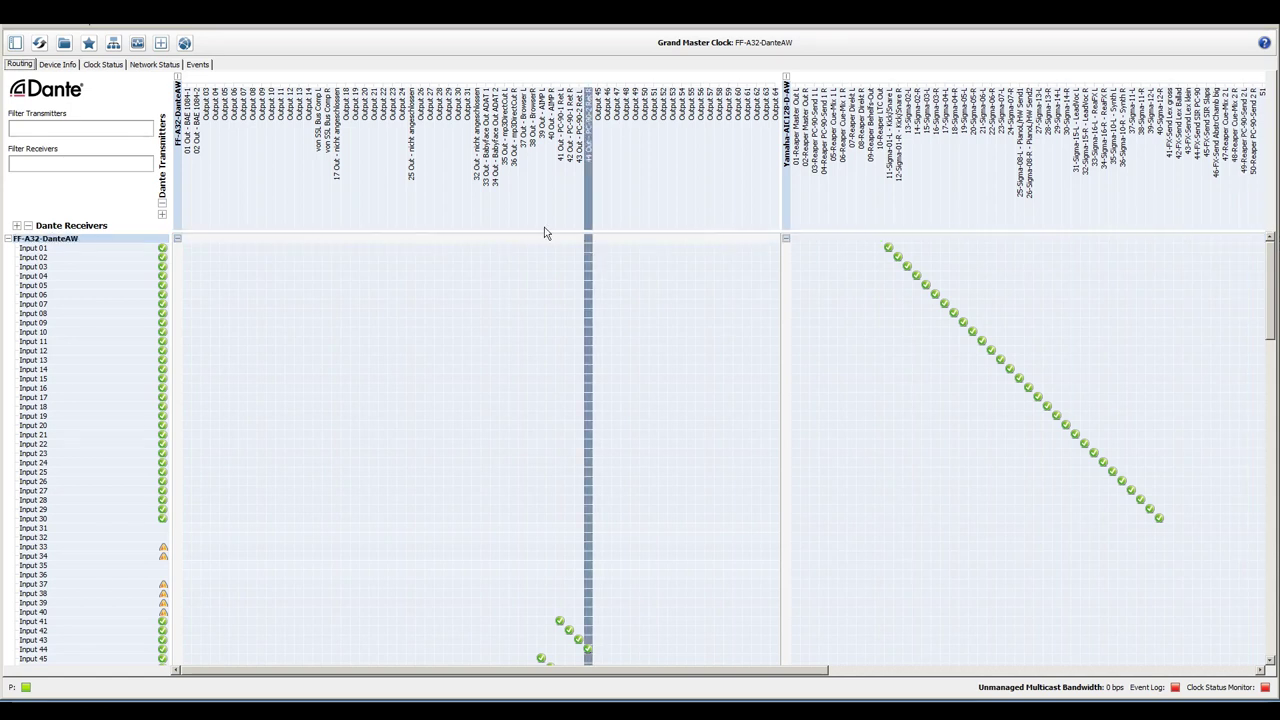
# Step: Collapse the receiver channel rows in the Dante Controller routing grid
pyautogui.click(29, 226)
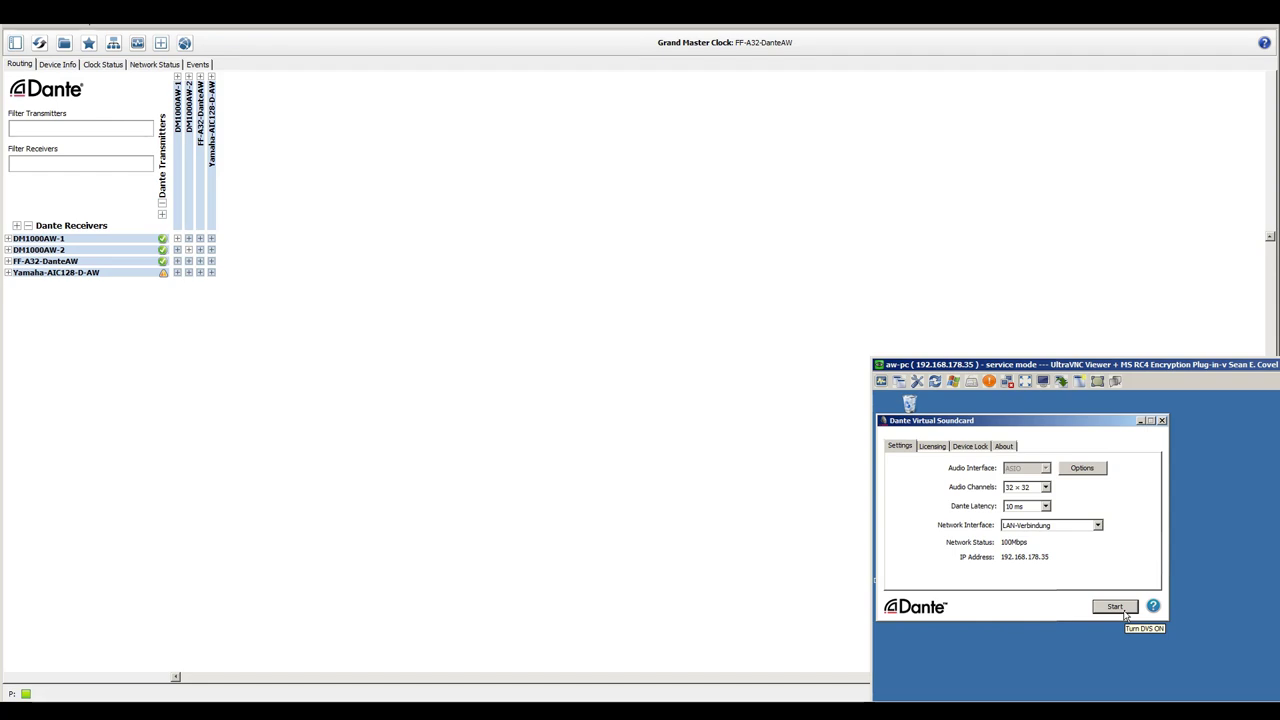
# Step: Start AW-PC's virtual soundcard, check it appears in the routing grid, then stop it
pyautogui.click(1125, 614)
pyautogui.click(828, 685)
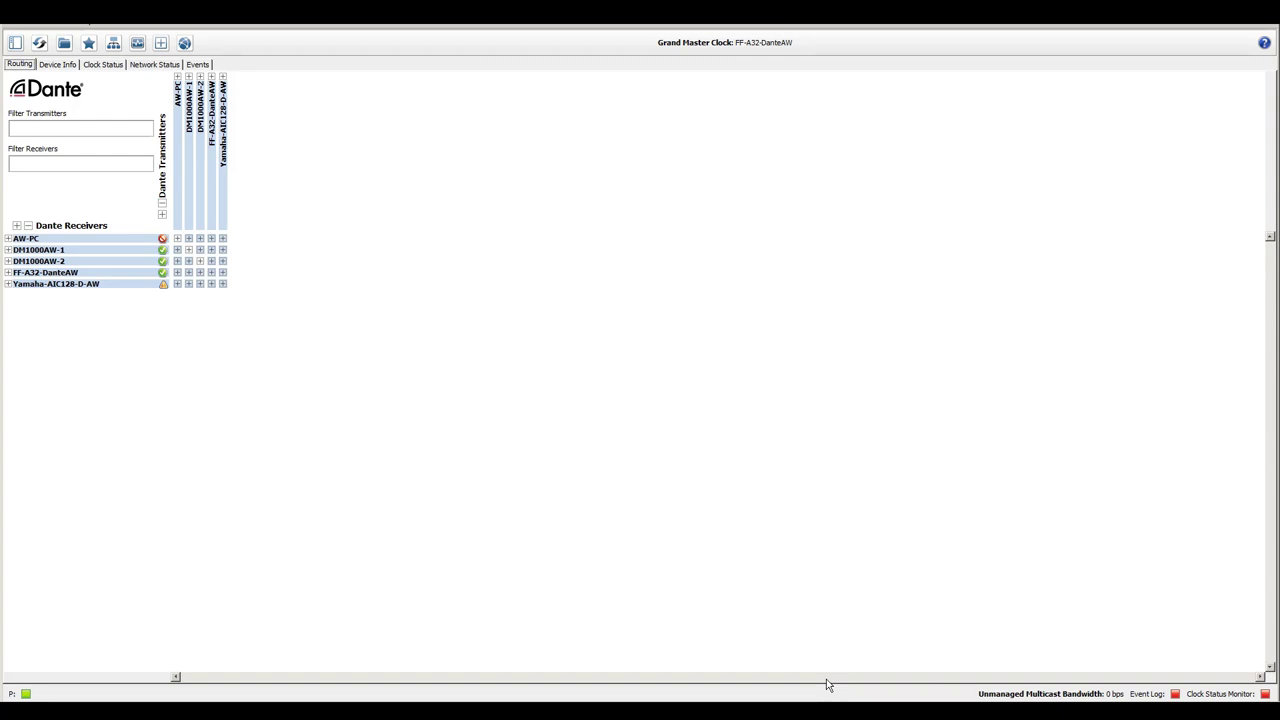
pyautogui.hotkey('alt', 'Tab')
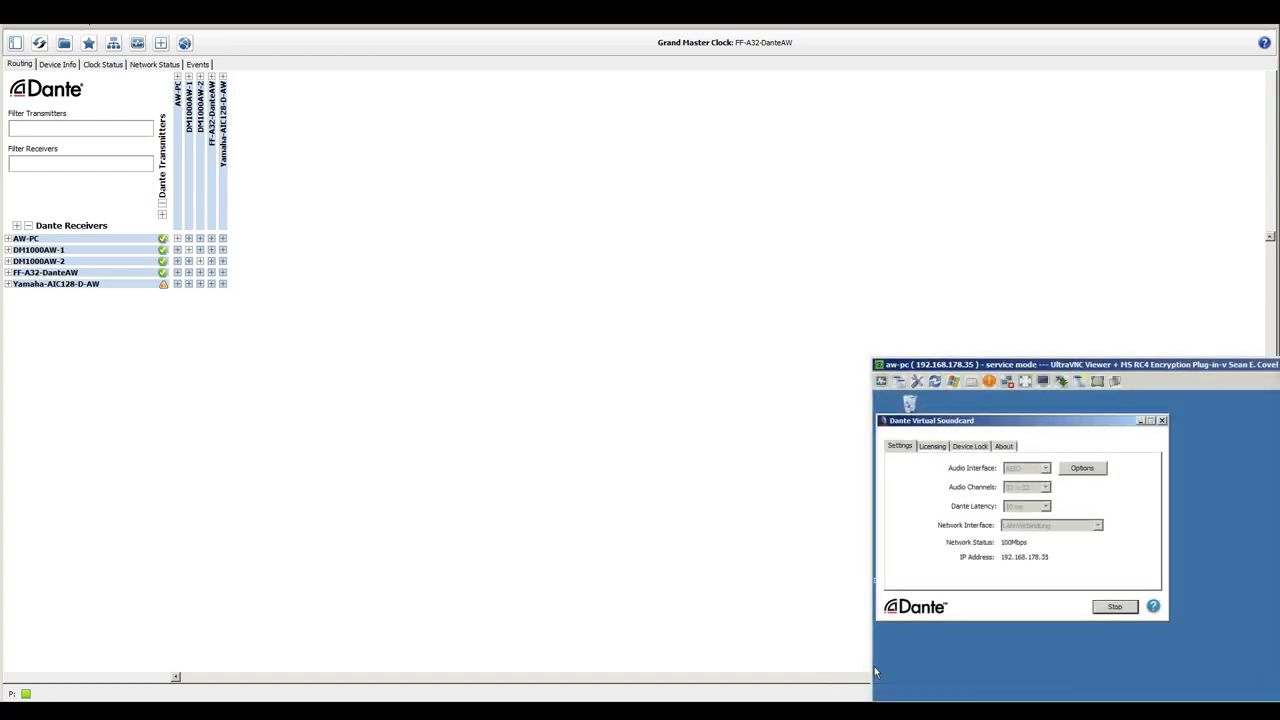
pyautogui.click(1115, 607)
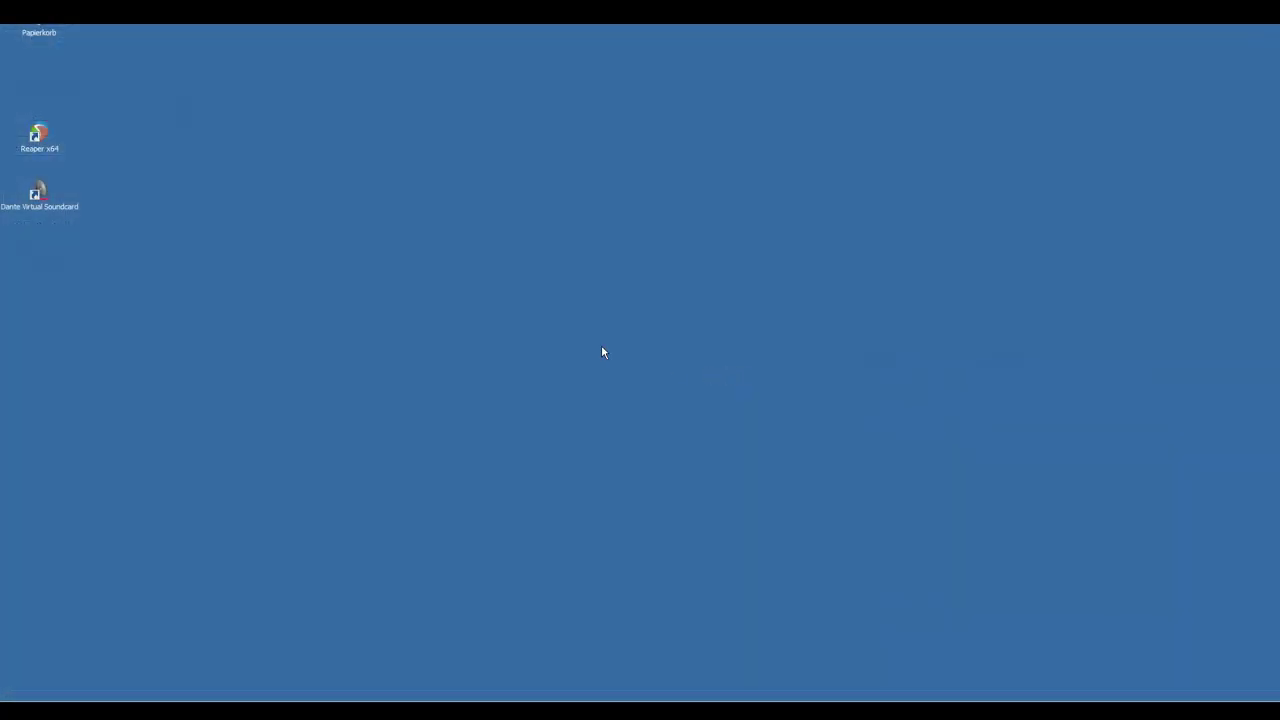
# Step: Launch Dante Virtual Soundcard on the laptop and keep ASIO, 32 × 32 channels, 10 ms latency
pyautogui.click(40, 195)
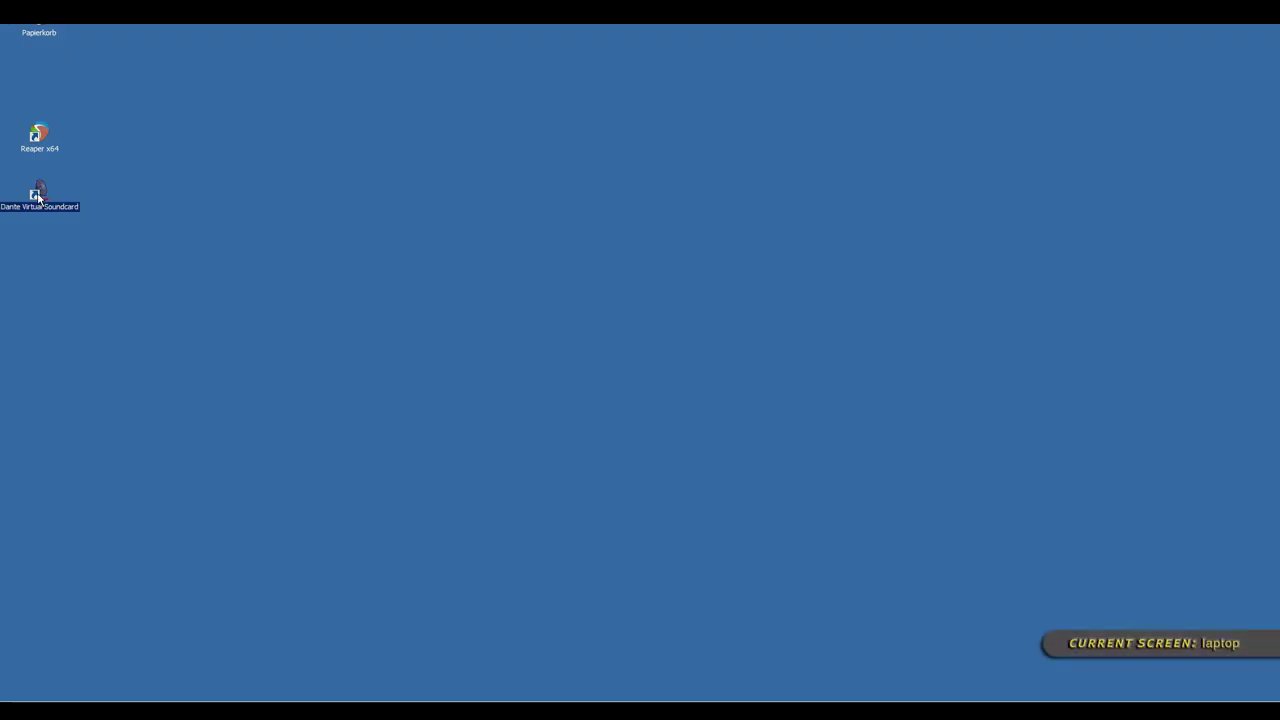
pyautogui.doubleClick(40, 195)
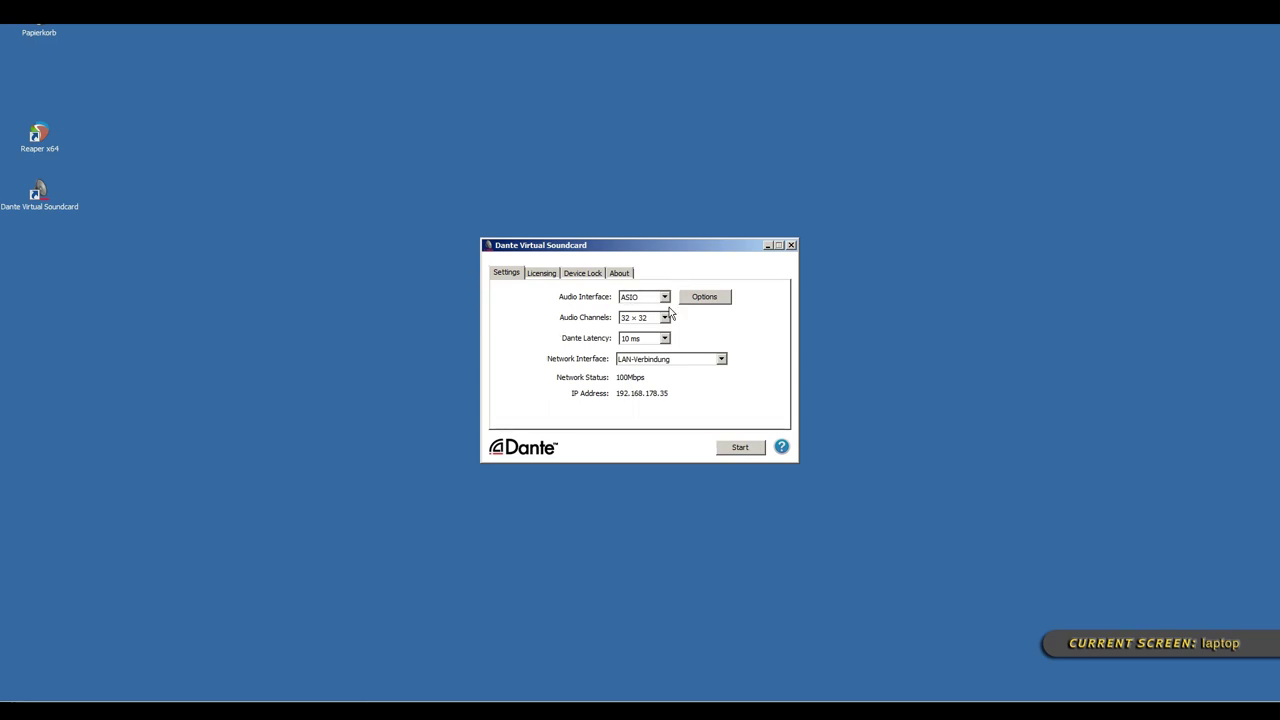
pyautogui.click(664, 298)
pyautogui.click(665, 299)
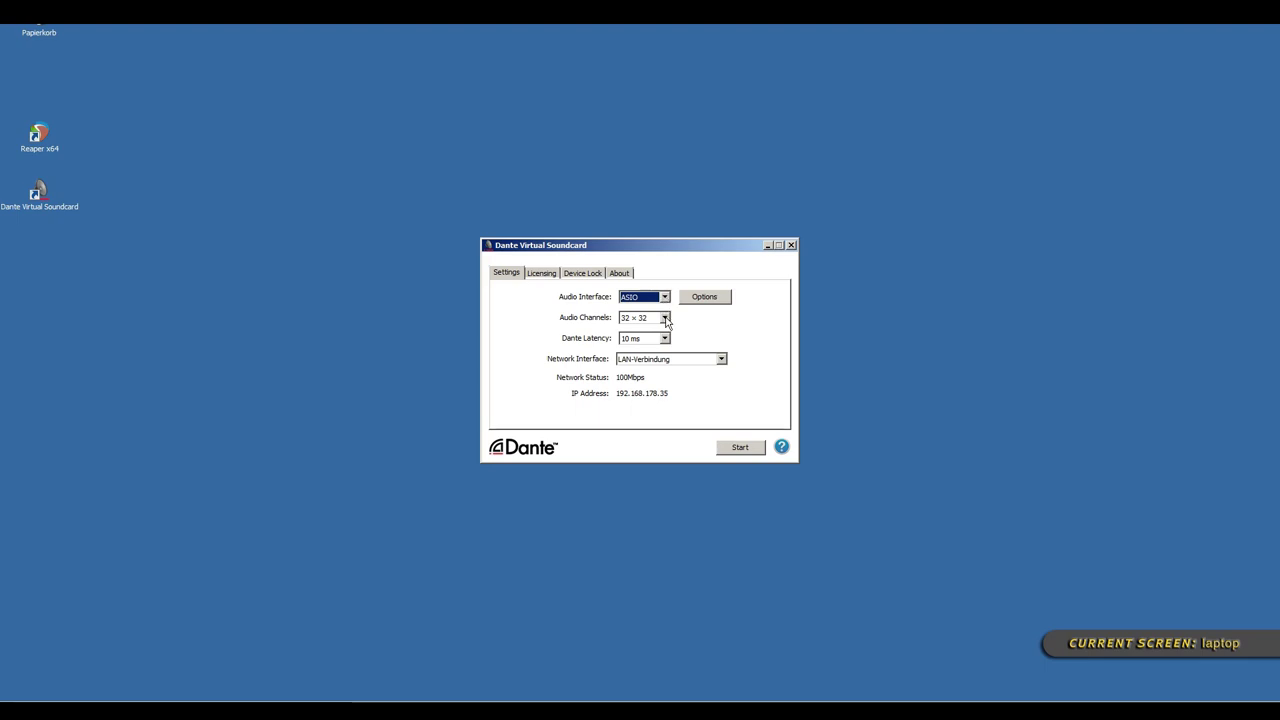
pyautogui.click(665, 318)
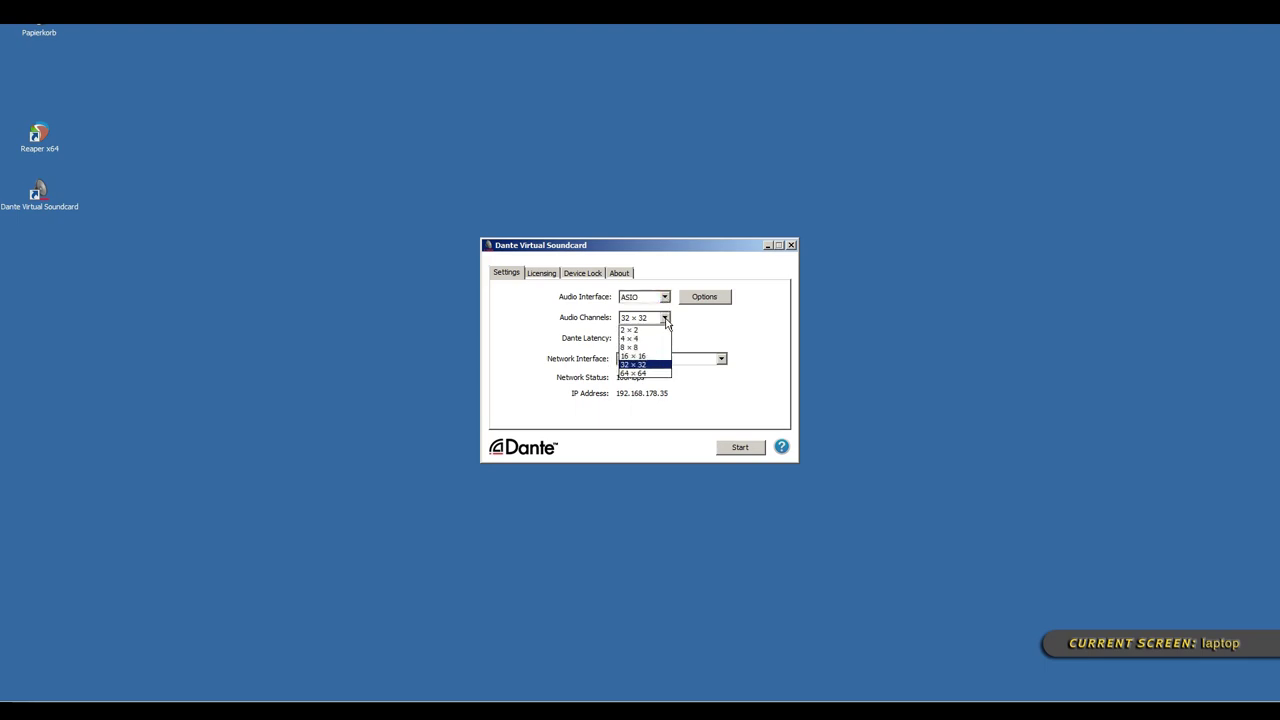
pyautogui.click(665, 319)
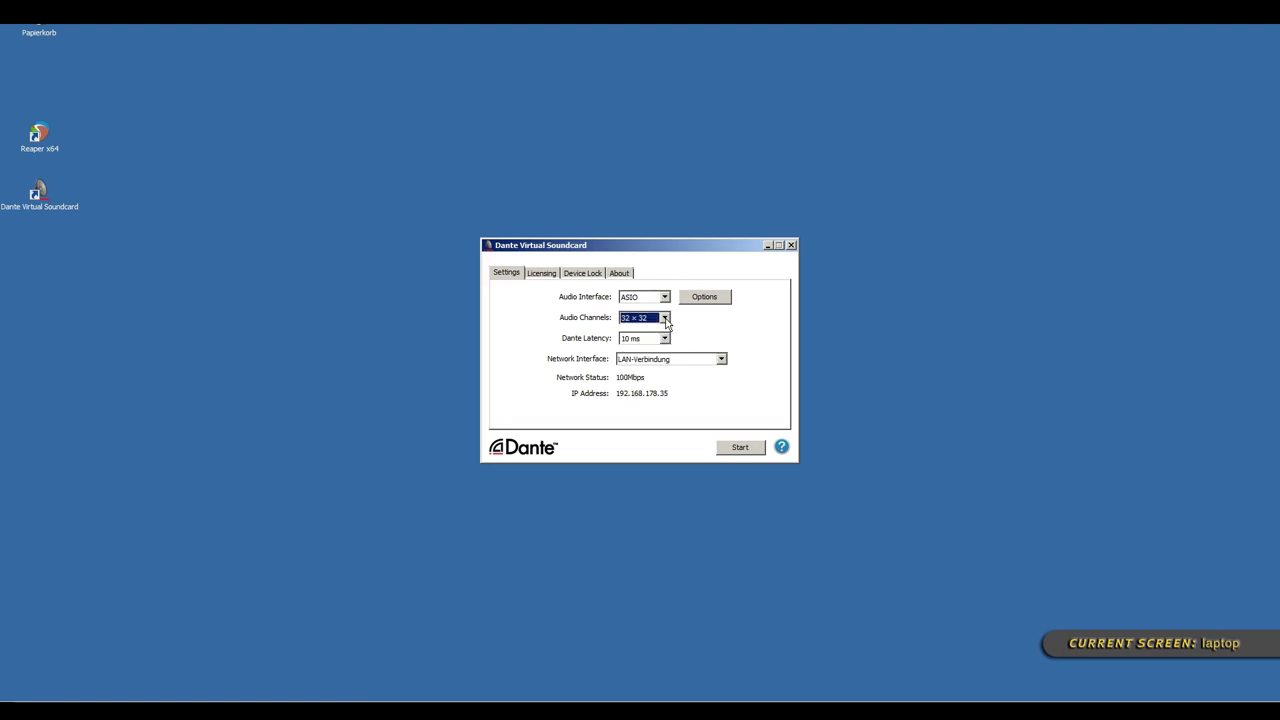
pyautogui.click(665, 339)
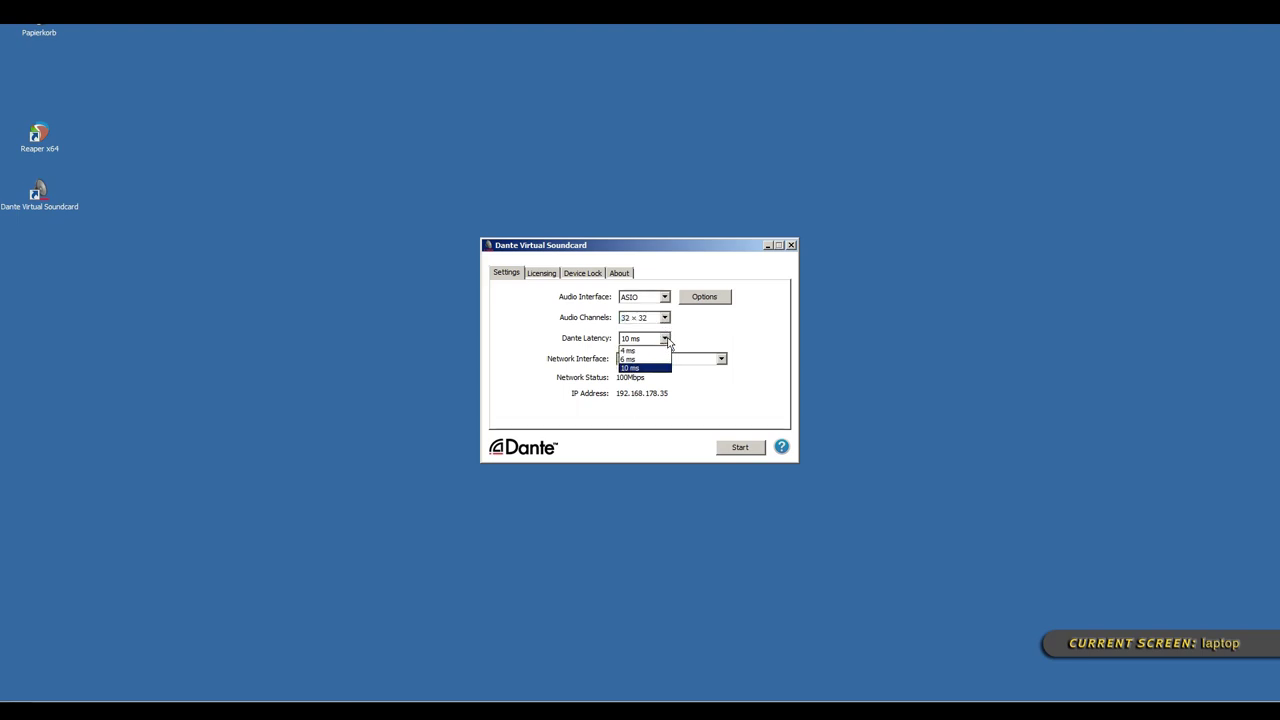
pyautogui.click(665, 339)
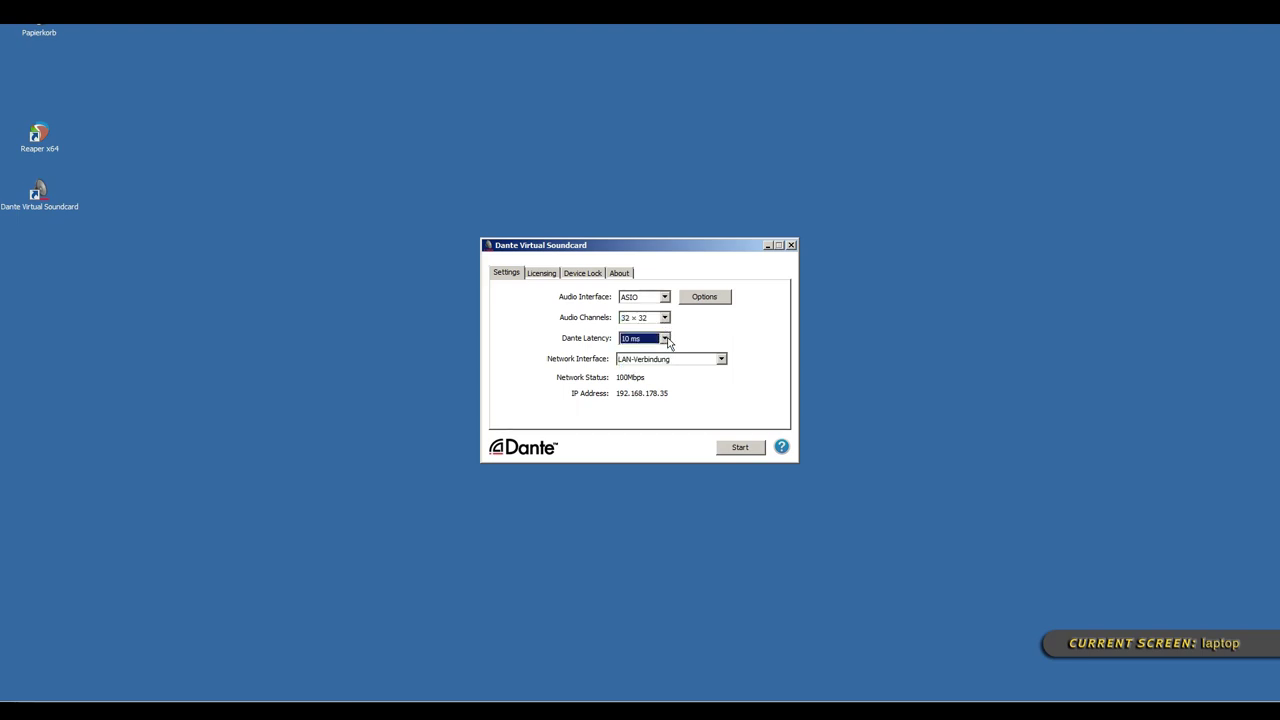
# Step: Confirm the ASIO options: 2048-sample buffer, 24-bit encoding and 20 ms ASIO latency
pyautogui.click(703, 296)
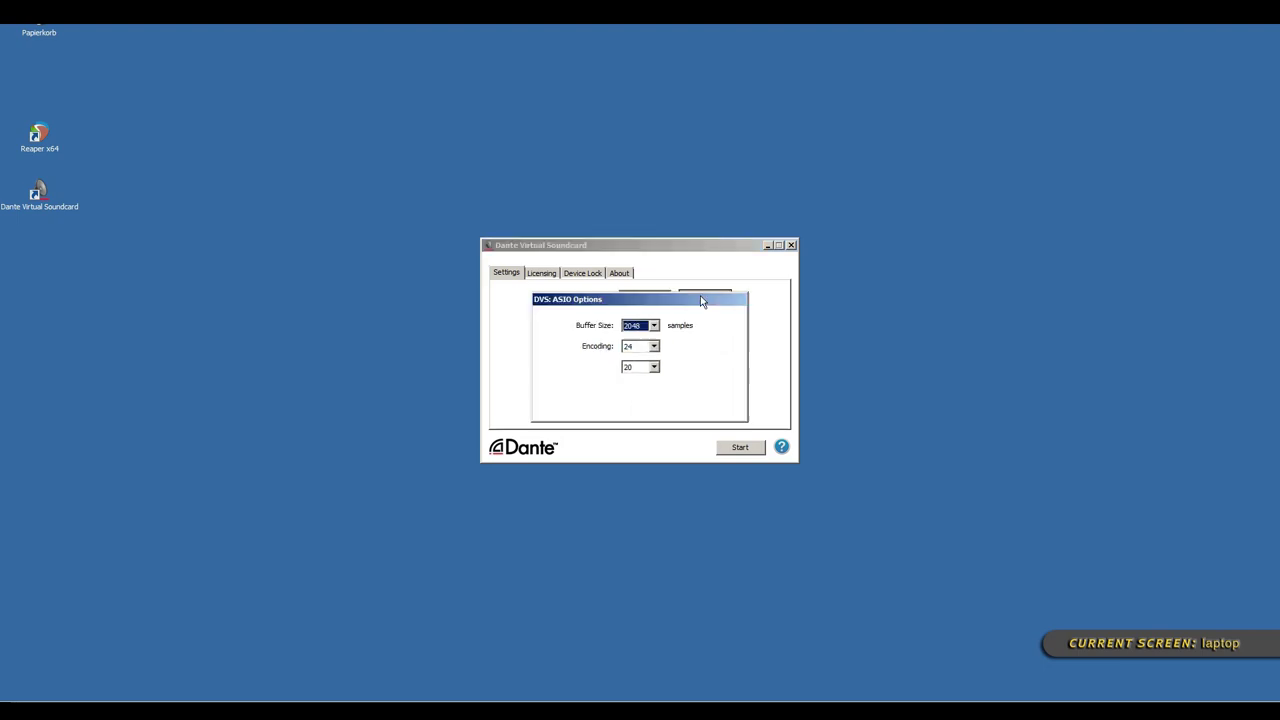
pyautogui.click(654, 326)
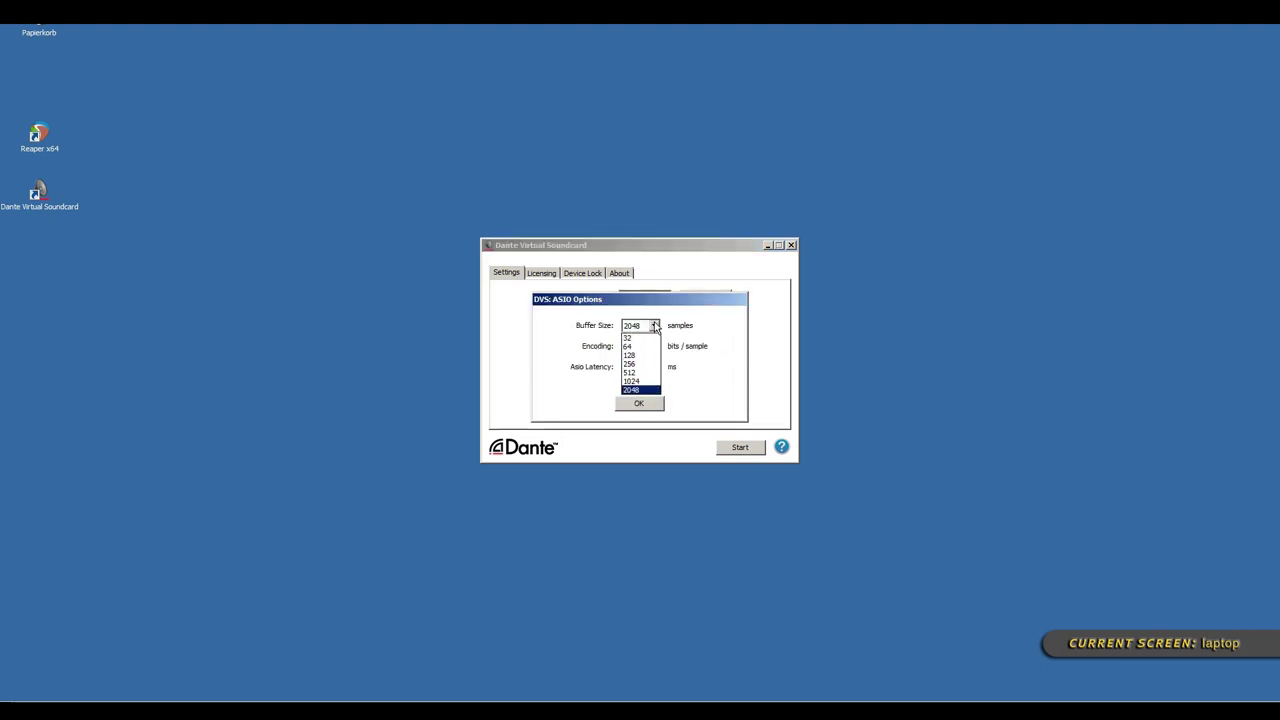
pyautogui.click(654, 326)
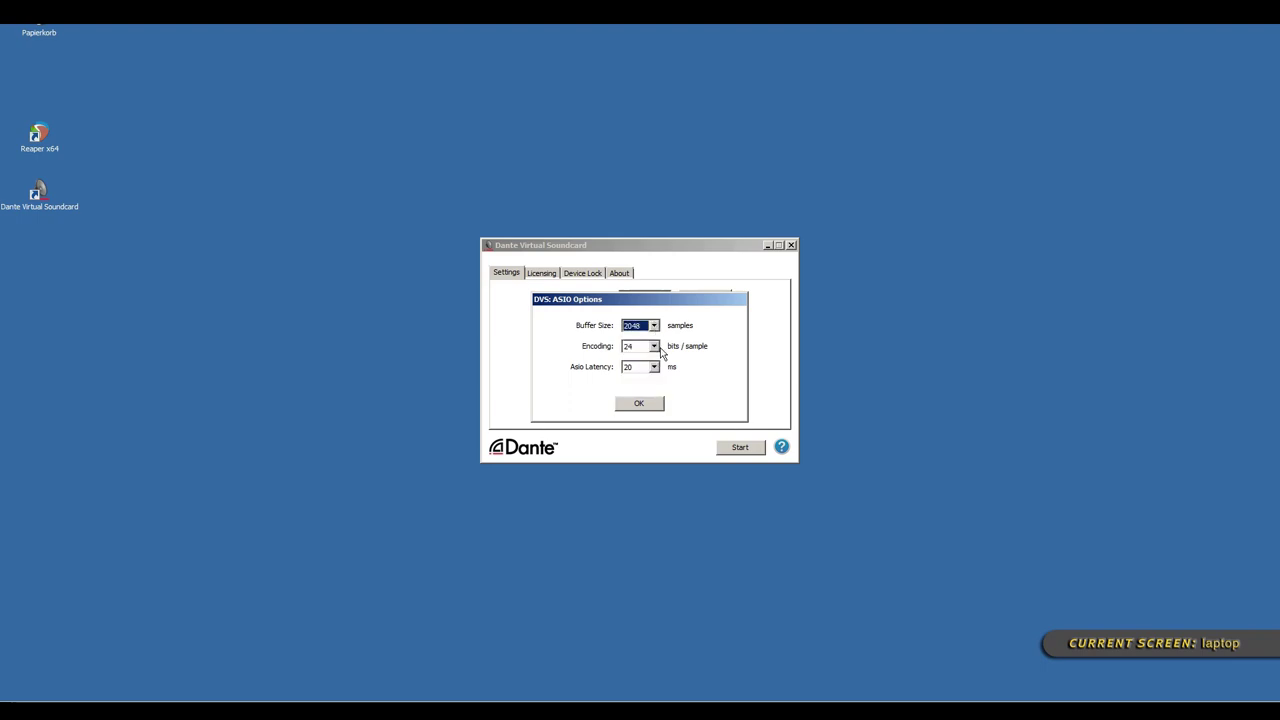
pyautogui.click(657, 348)
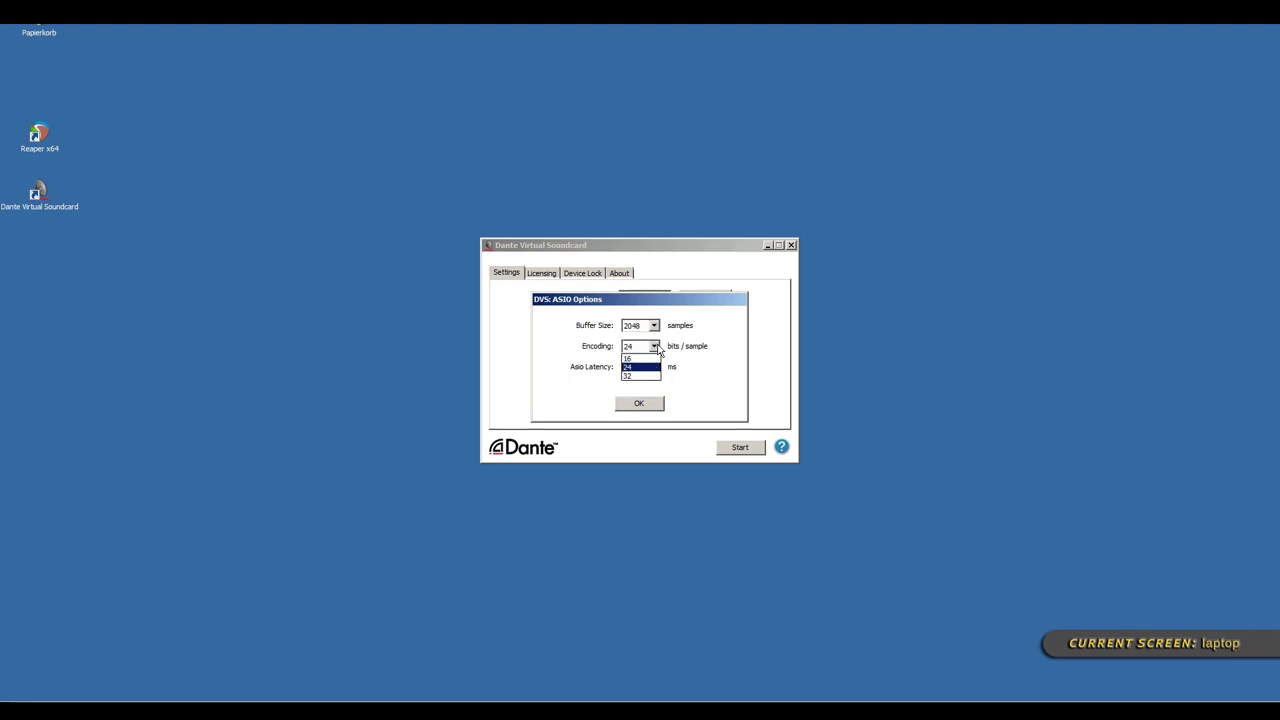
pyautogui.click(658, 347)
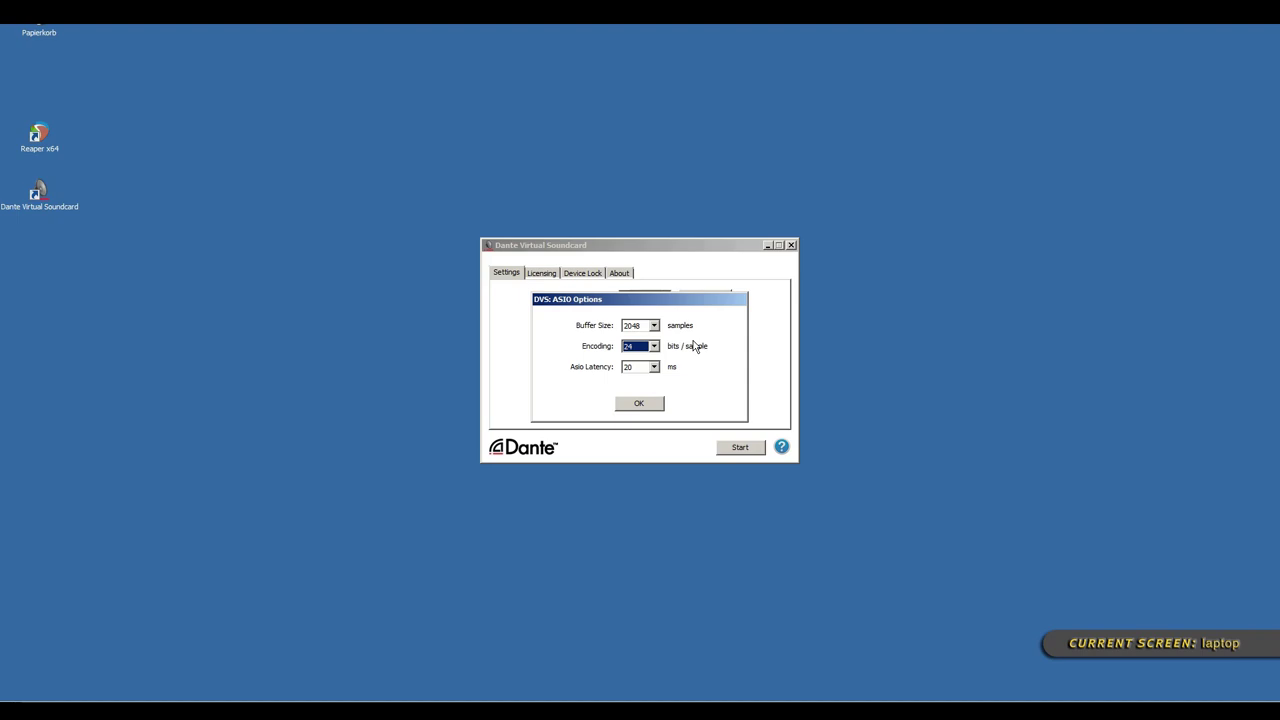
pyautogui.click(655, 368)
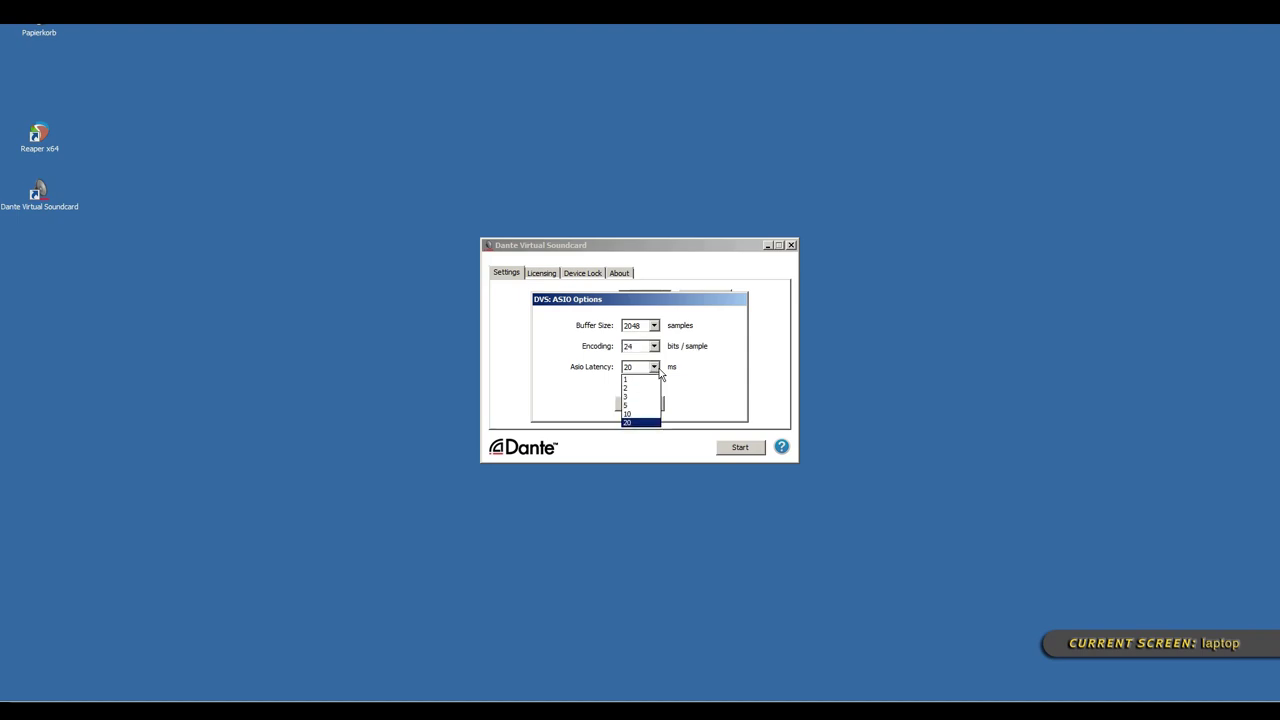
pyautogui.click(659, 368)
pyautogui.click(649, 405)
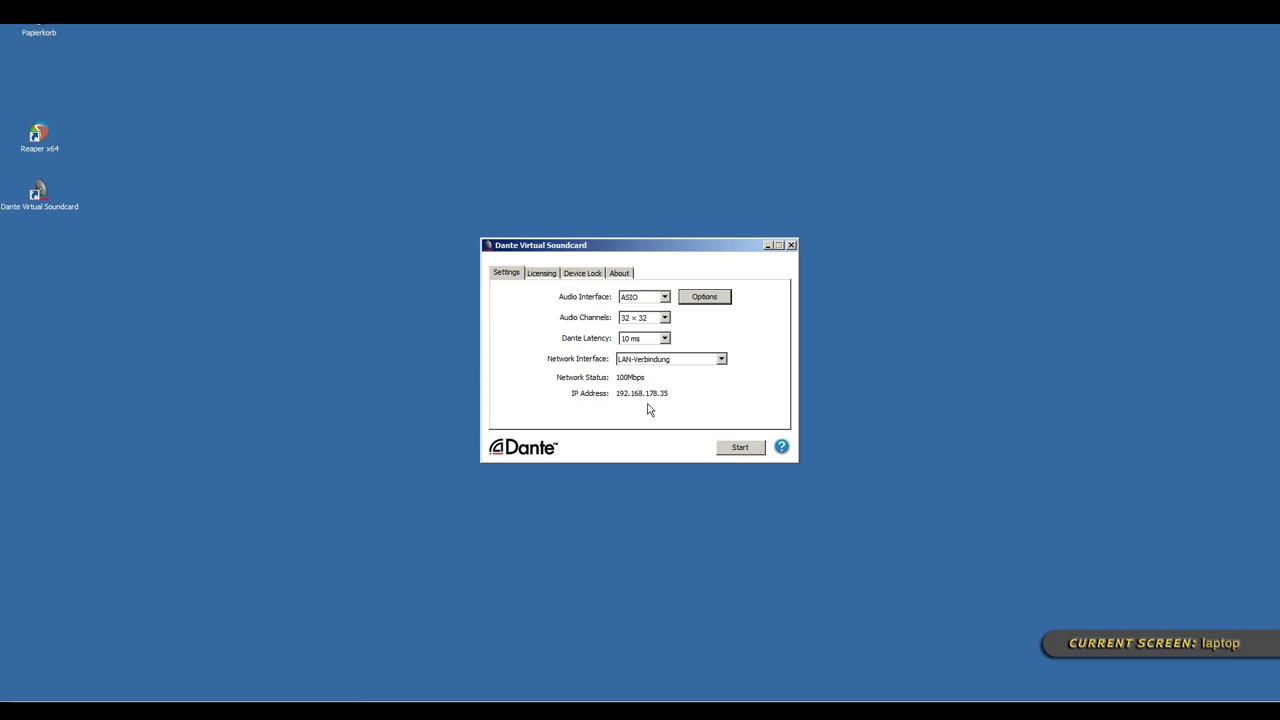
# Step: Start the virtual soundcard, minimize its window, and launch REAPER from the desktop
pyautogui.click(746, 447)
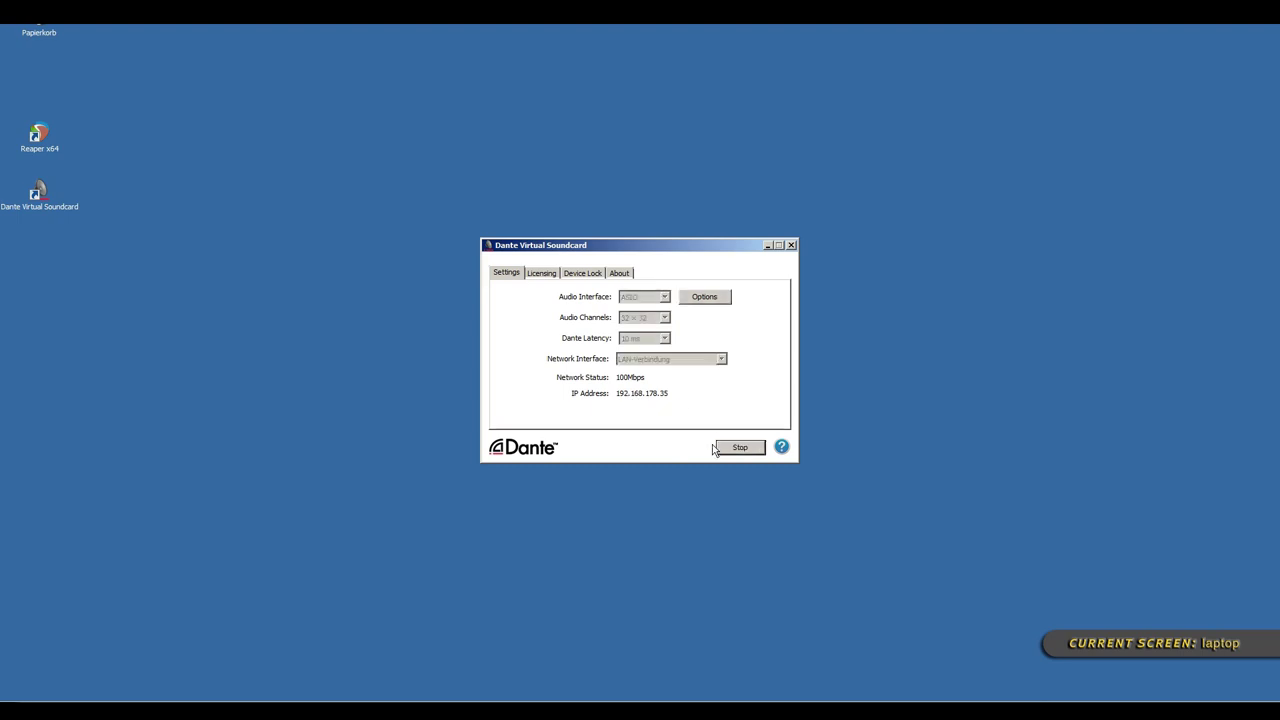
pyautogui.click(767, 245)
pyautogui.doubleClick(40, 138)
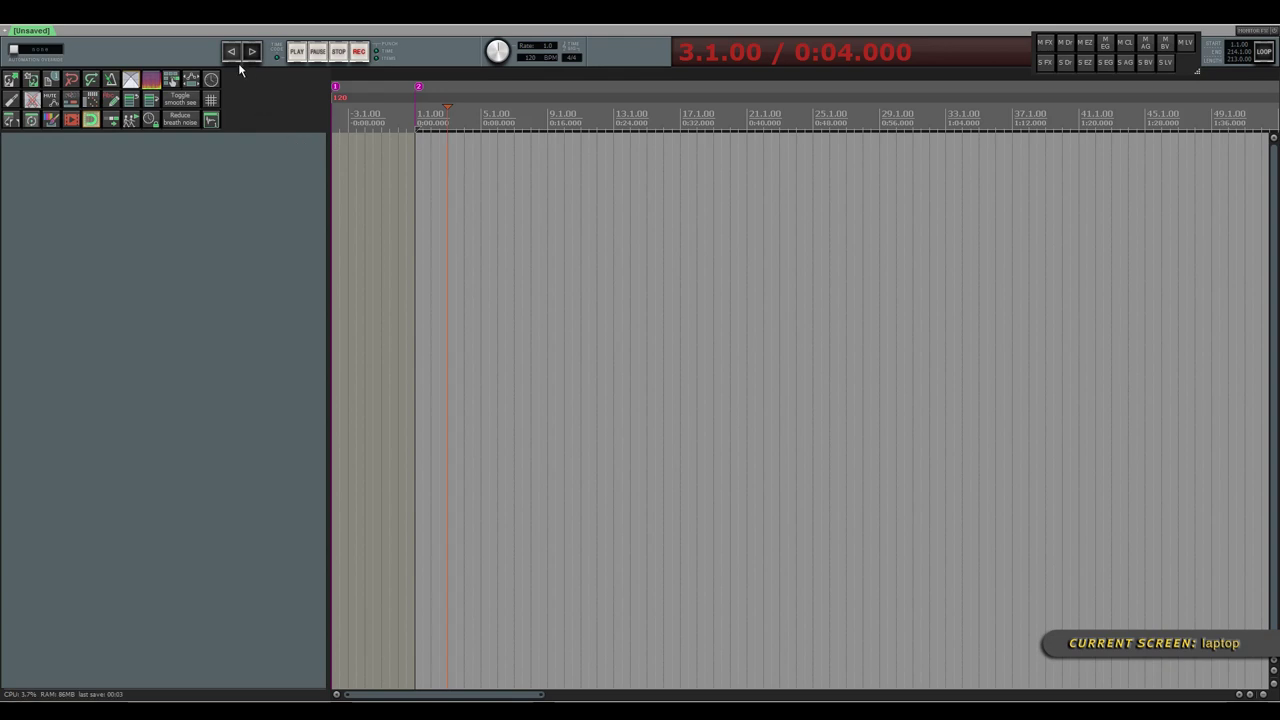
# Step: Set REAPER's audio device to the Dante Virtual Soundcard (x64) ASIO driver with inputs and outputs 1–32
pyautogui.hotkey('ctrl', 'p')
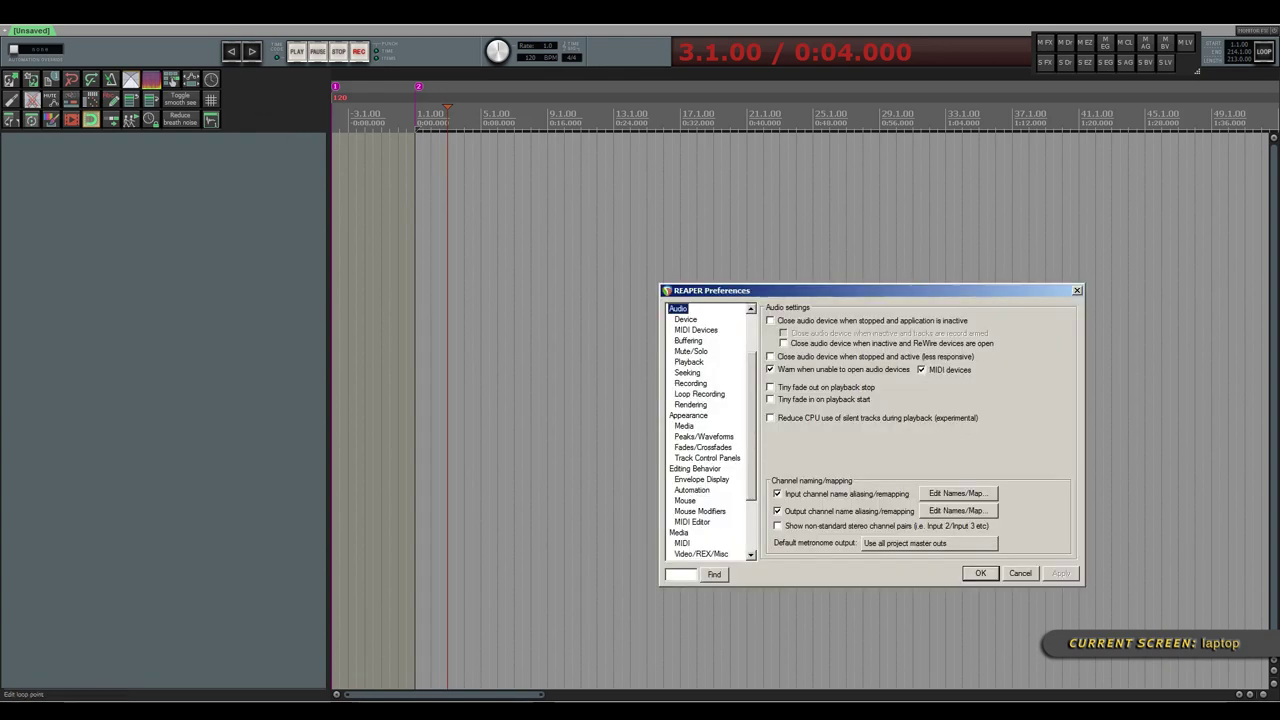
pyautogui.click(687, 321)
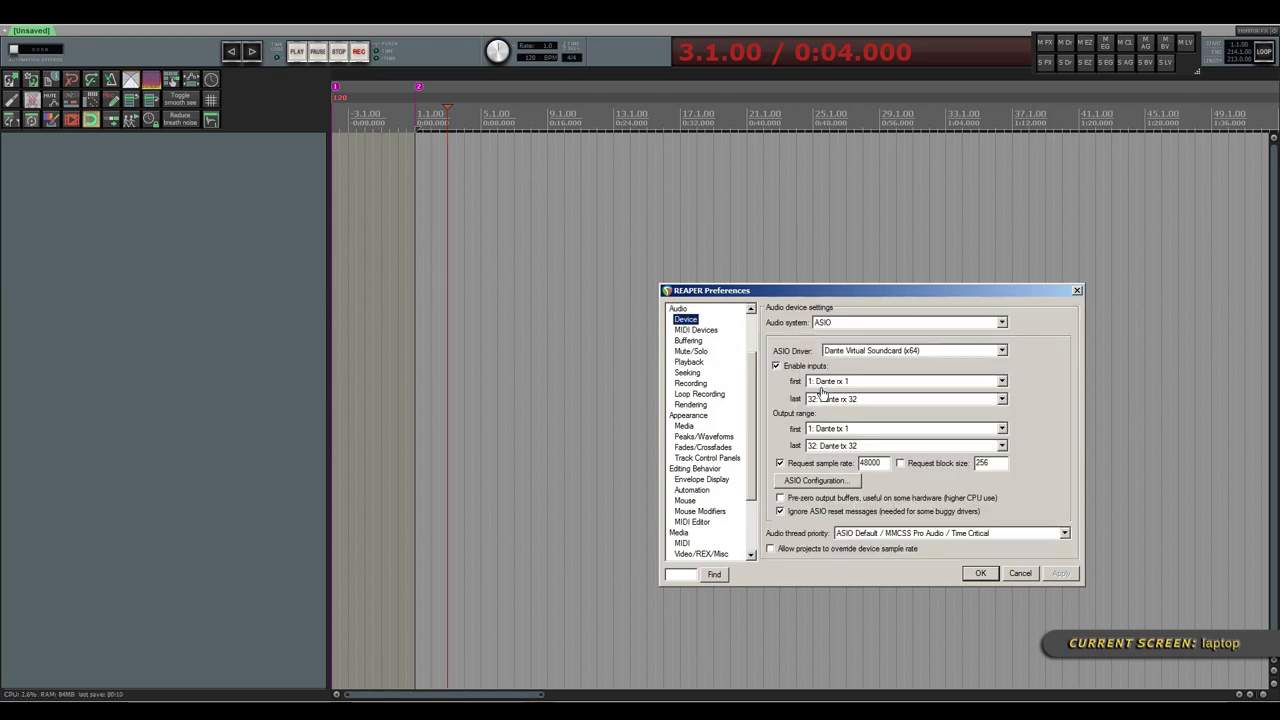
pyautogui.click(907, 354)
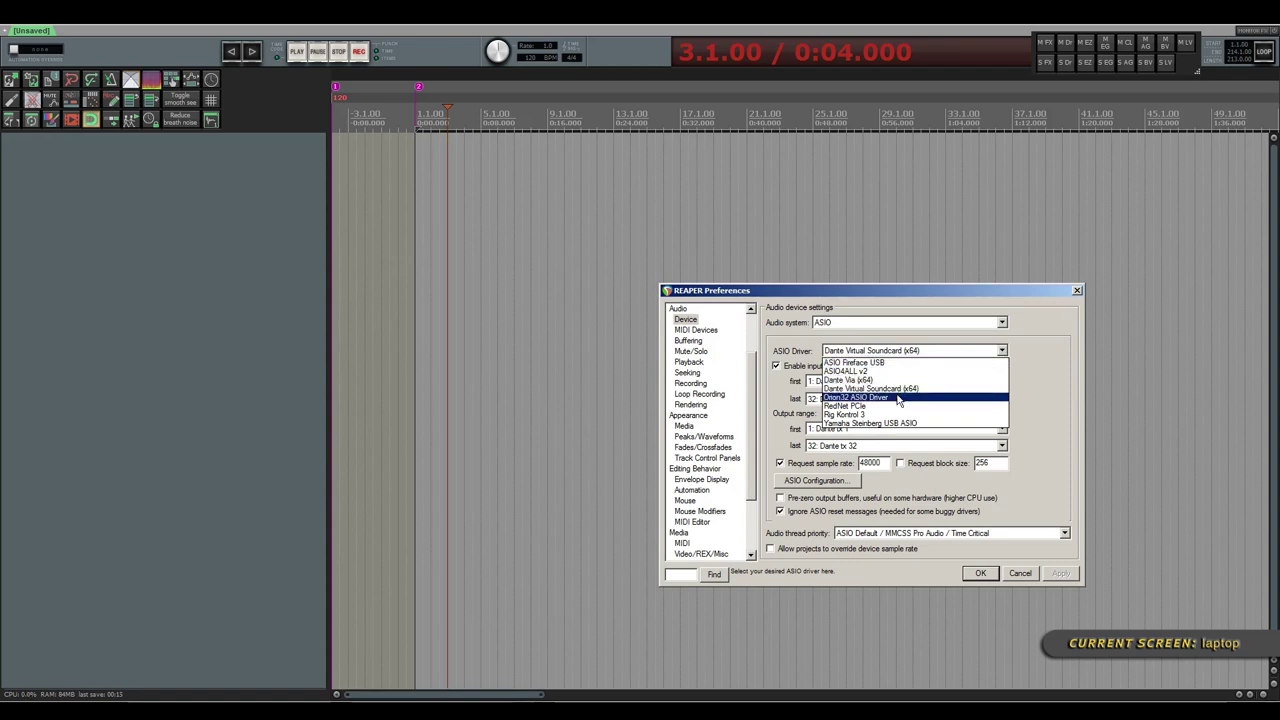
pyautogui.click(905, 389)
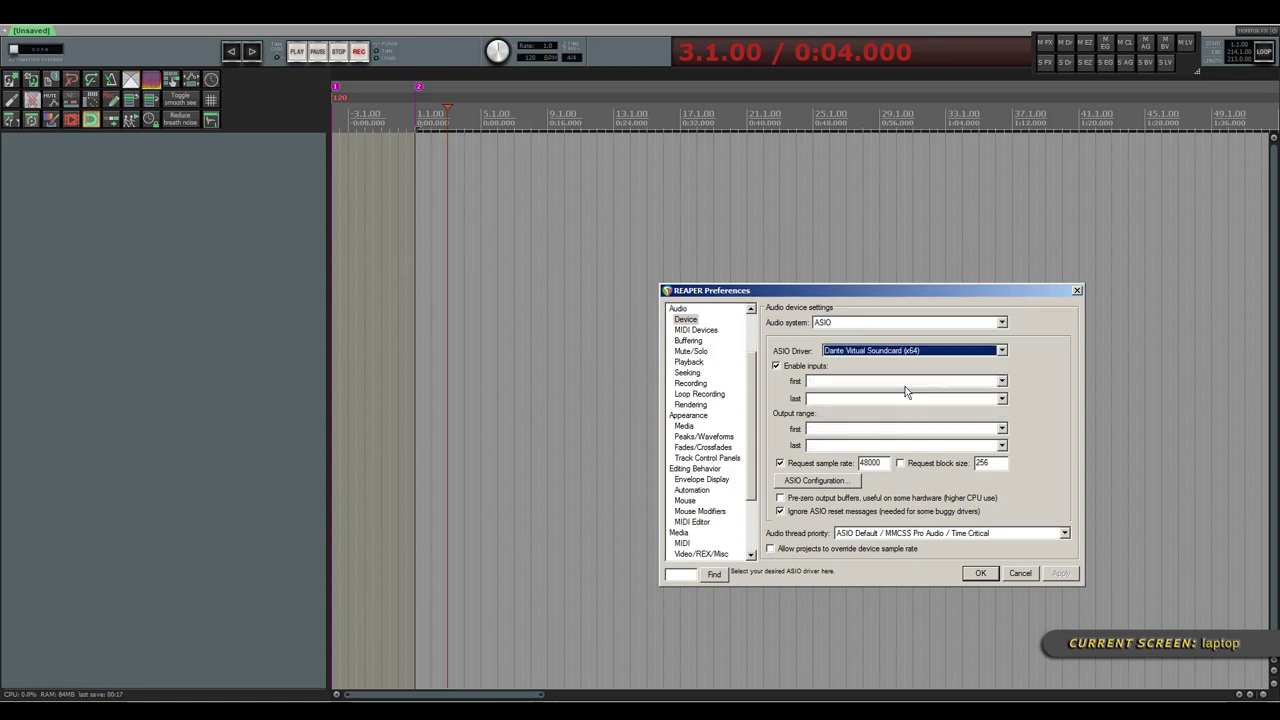
pyautogui.click(1002, 399)
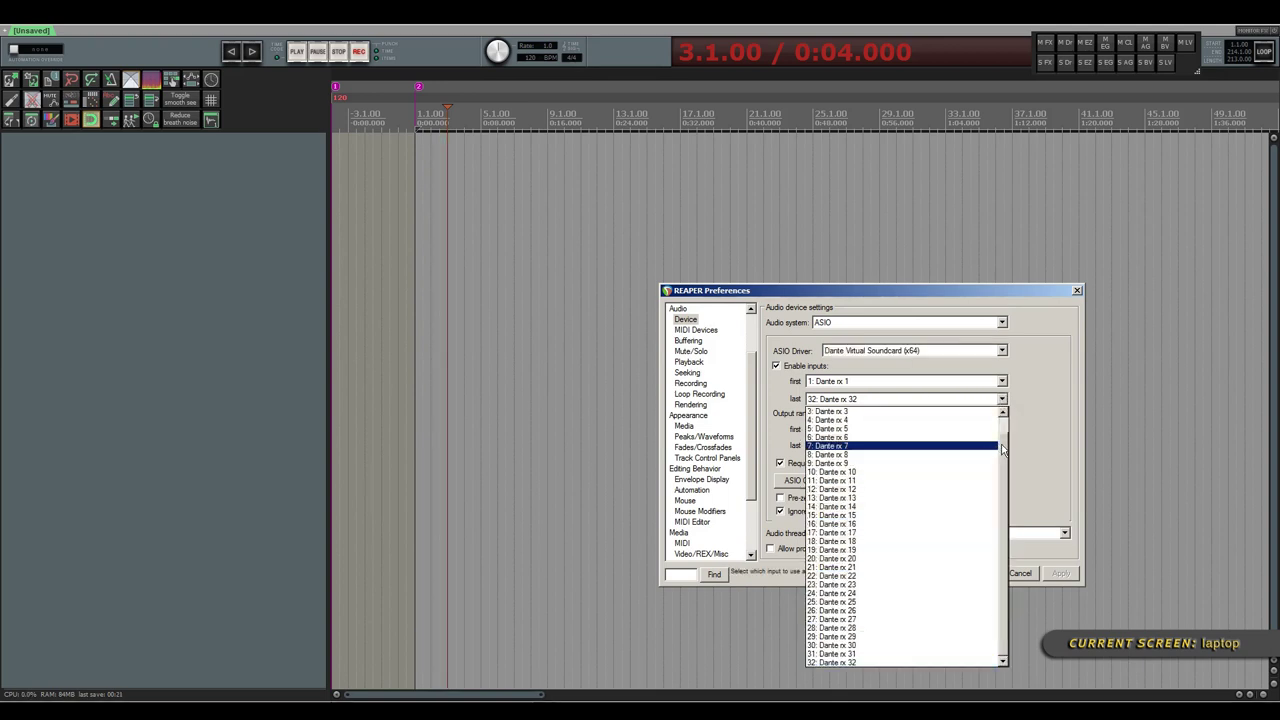
pyautogui.scroll(1, 1010, 415)
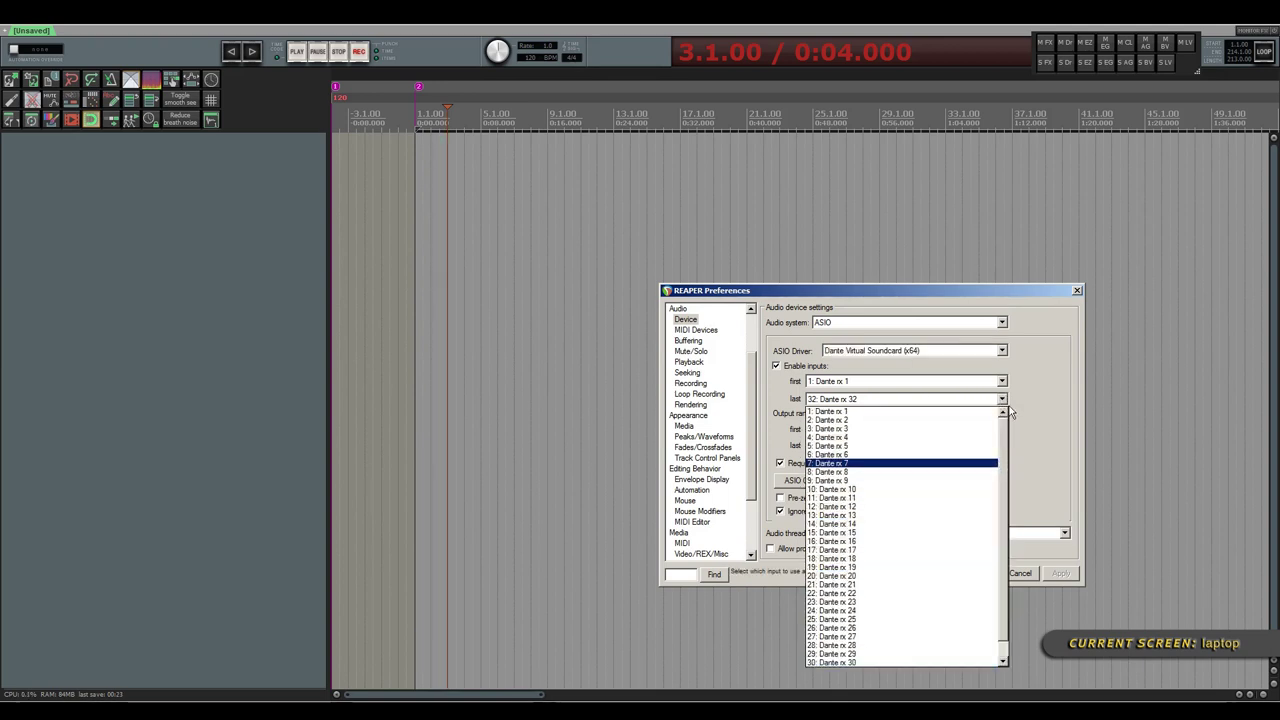
pyautogui.click(1034, 374)
pyautogui.click(1002, 446)
pyautogui.click(1010, 452)
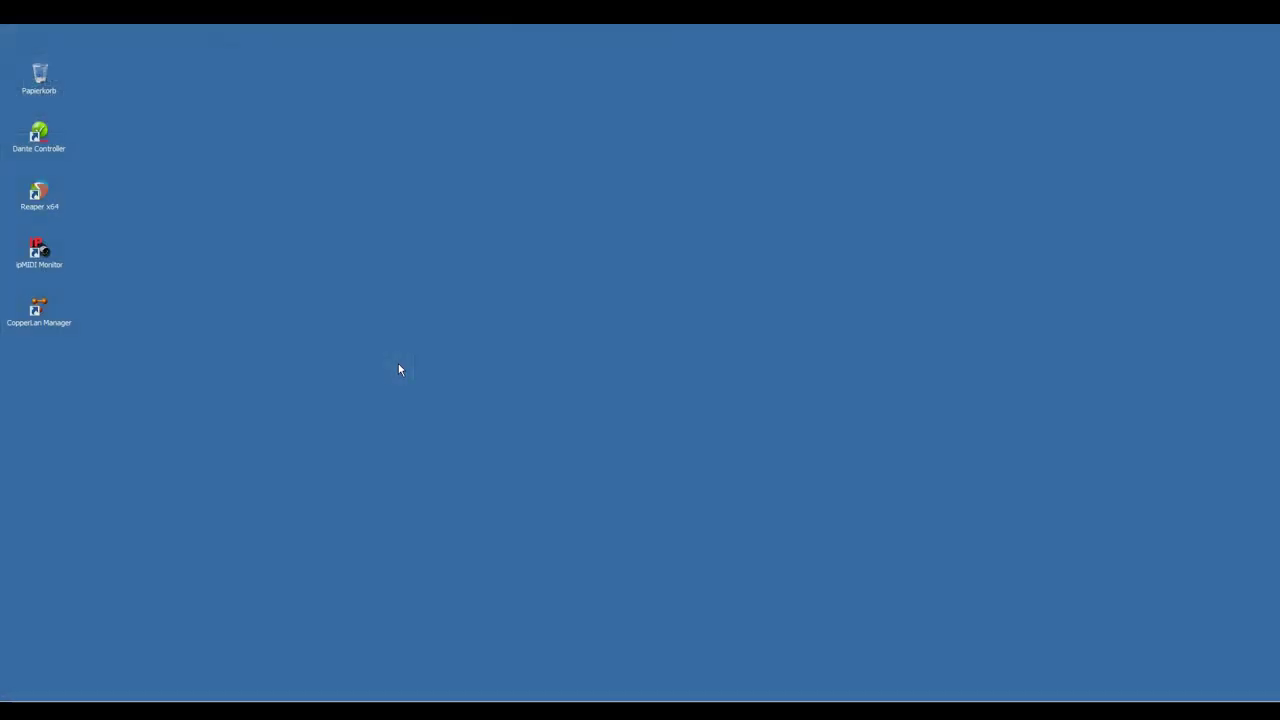
# Step: Review ipMIDI's Ethernet MIDI ports (none muted, 20 ports after reboot) and confirm with OK
pyautogui.doubleClick(37, 250)
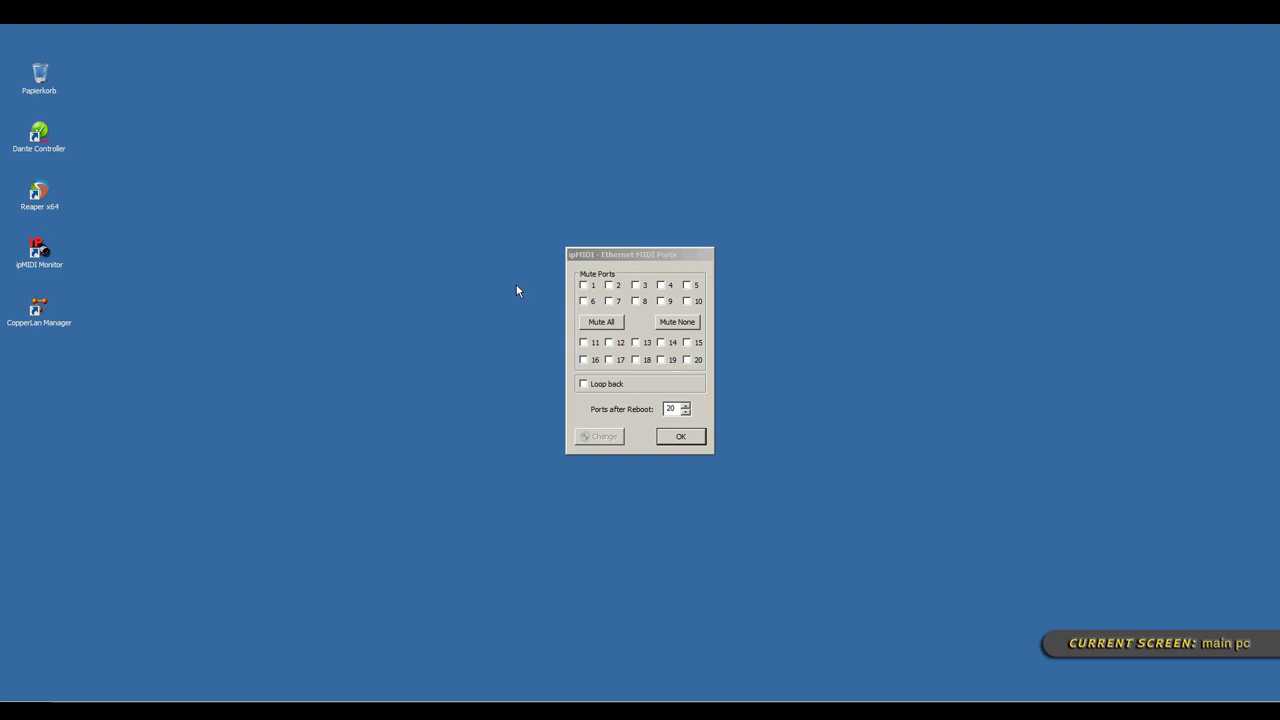
pyautogui.click(684, 444)
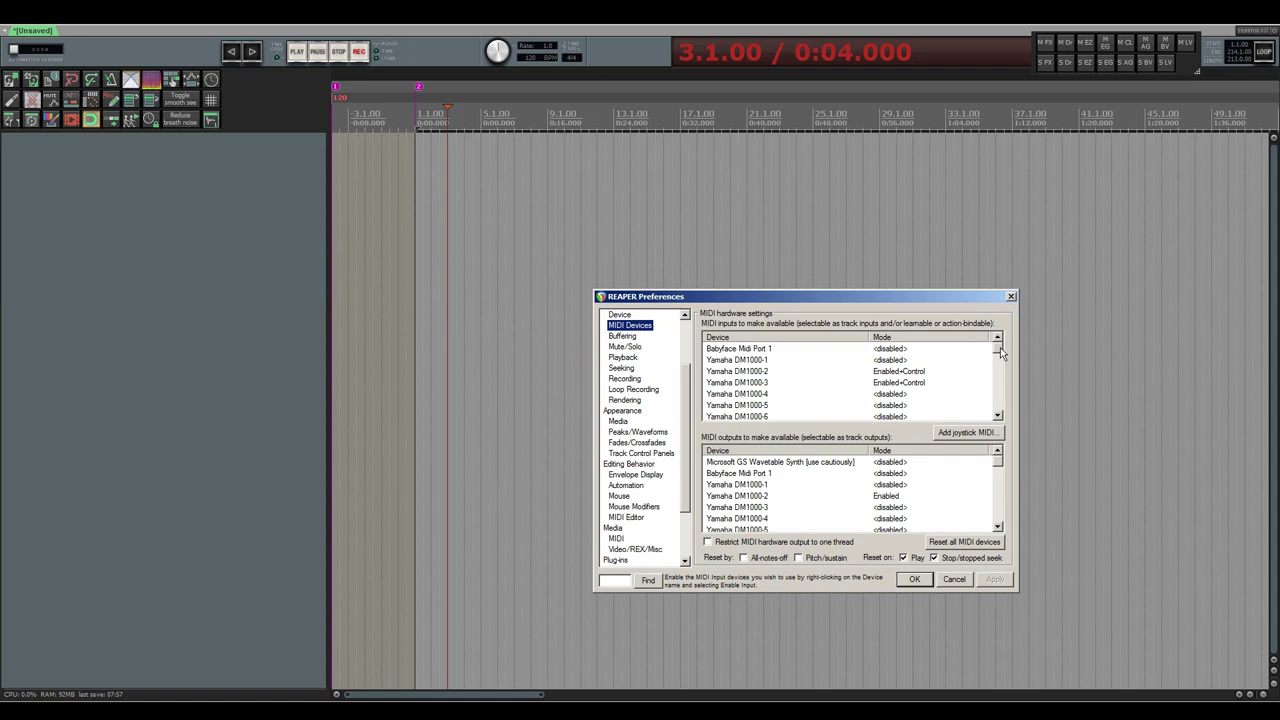
# Step: Scroll through the MIDI outputs list to check which devices are enabled, then close REAPER's preferences
pyautogui.moveTo(1000, 352); pyautogui.dragTo(1003, 410)
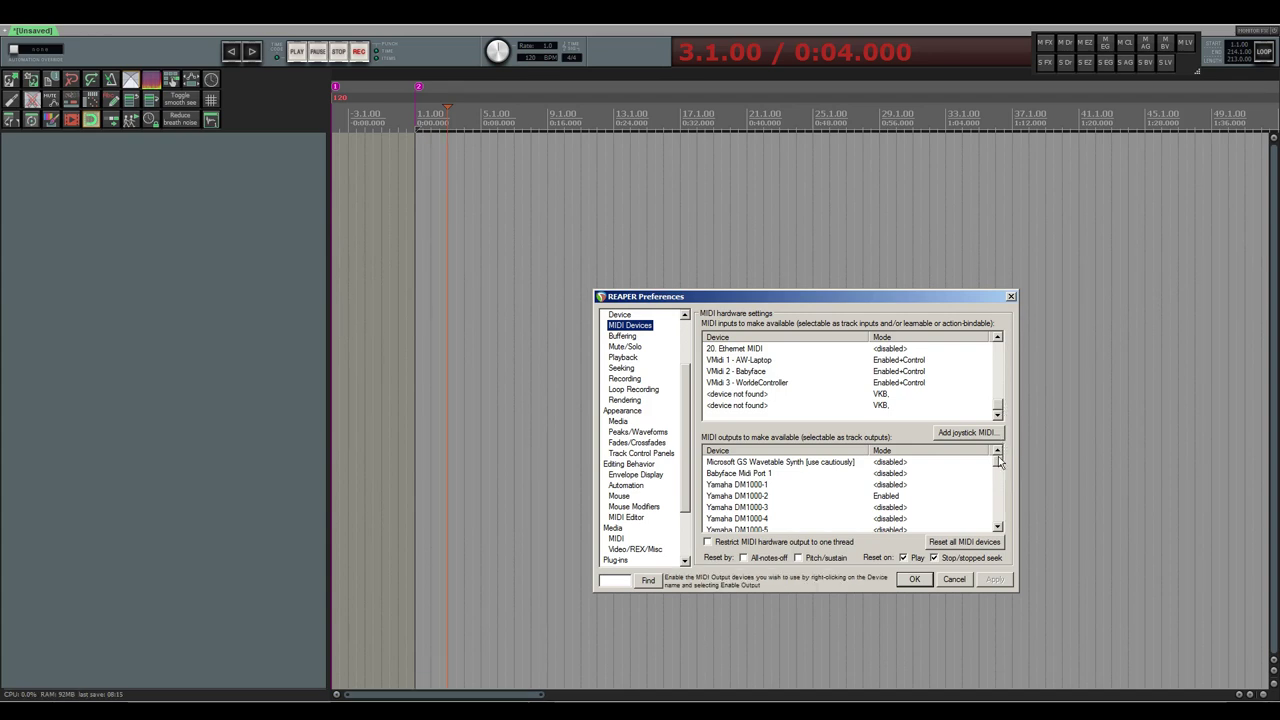
pyautogui.moveTo(998, 460); pyautogui.dragTo(1006, 500)
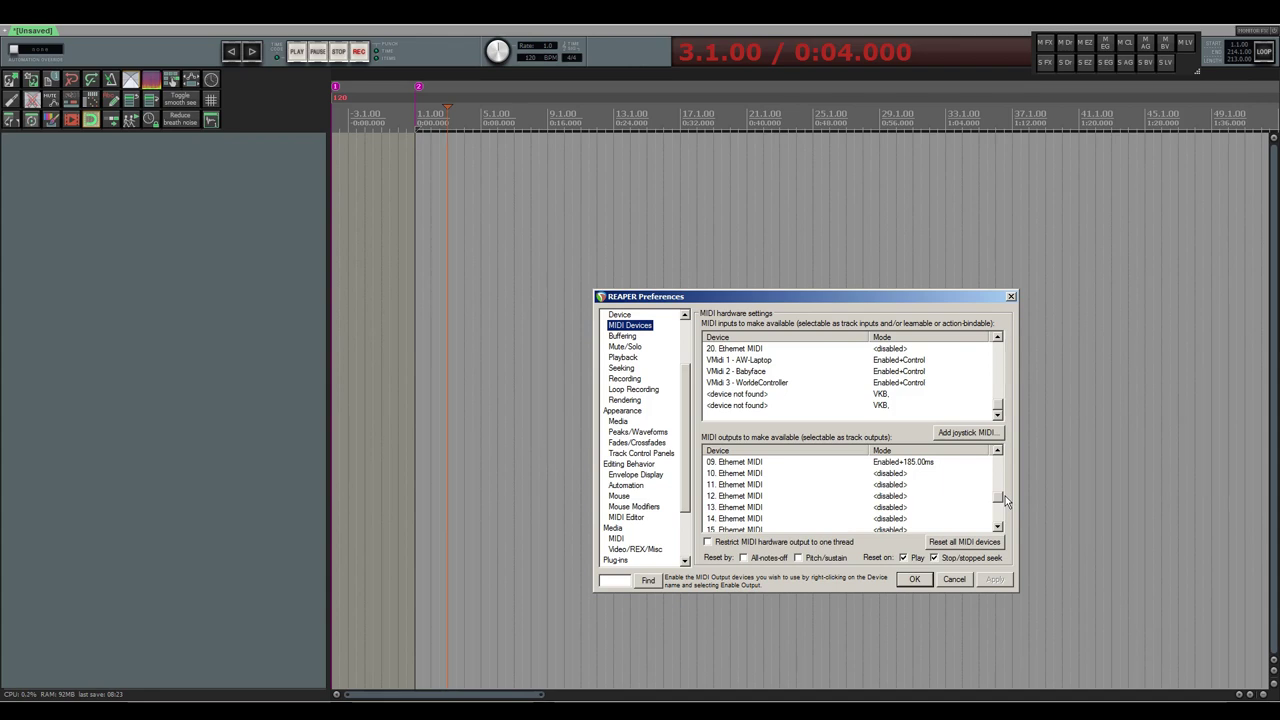
pyautogui.moveTo(1005, 500); pyautogui.dragTo(1008, 522)
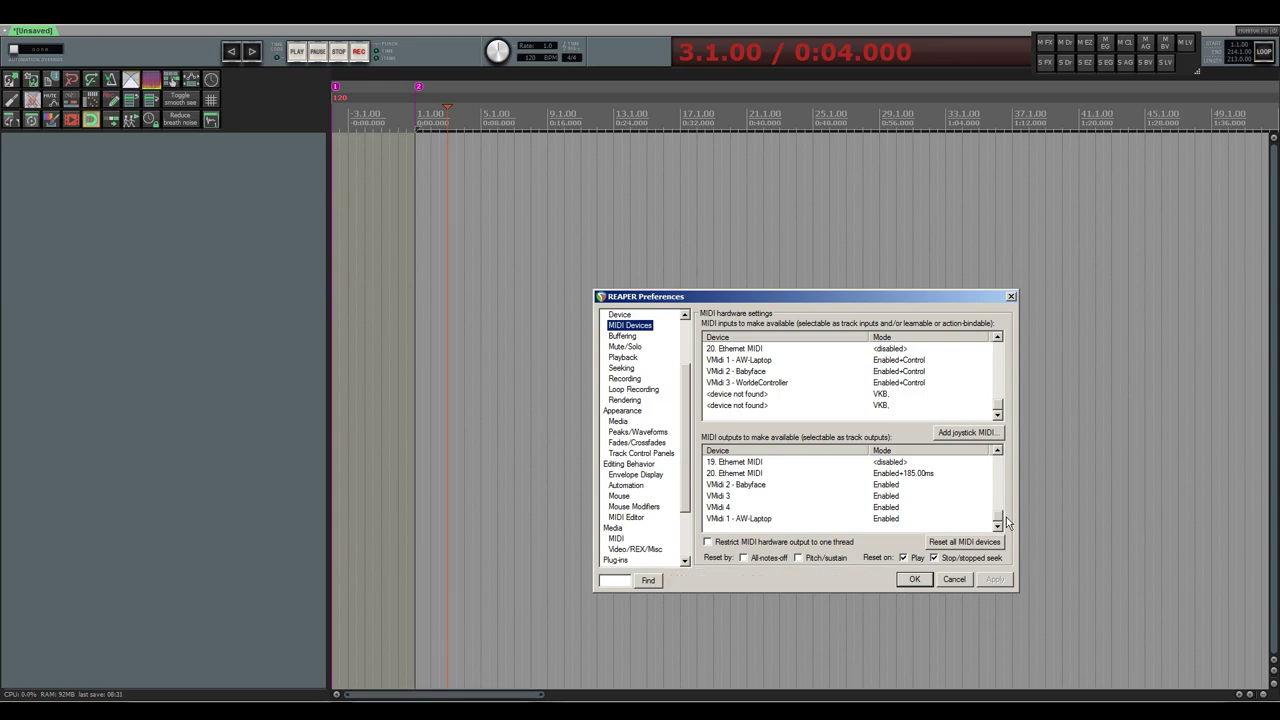
pyautogui.click(914, 579)
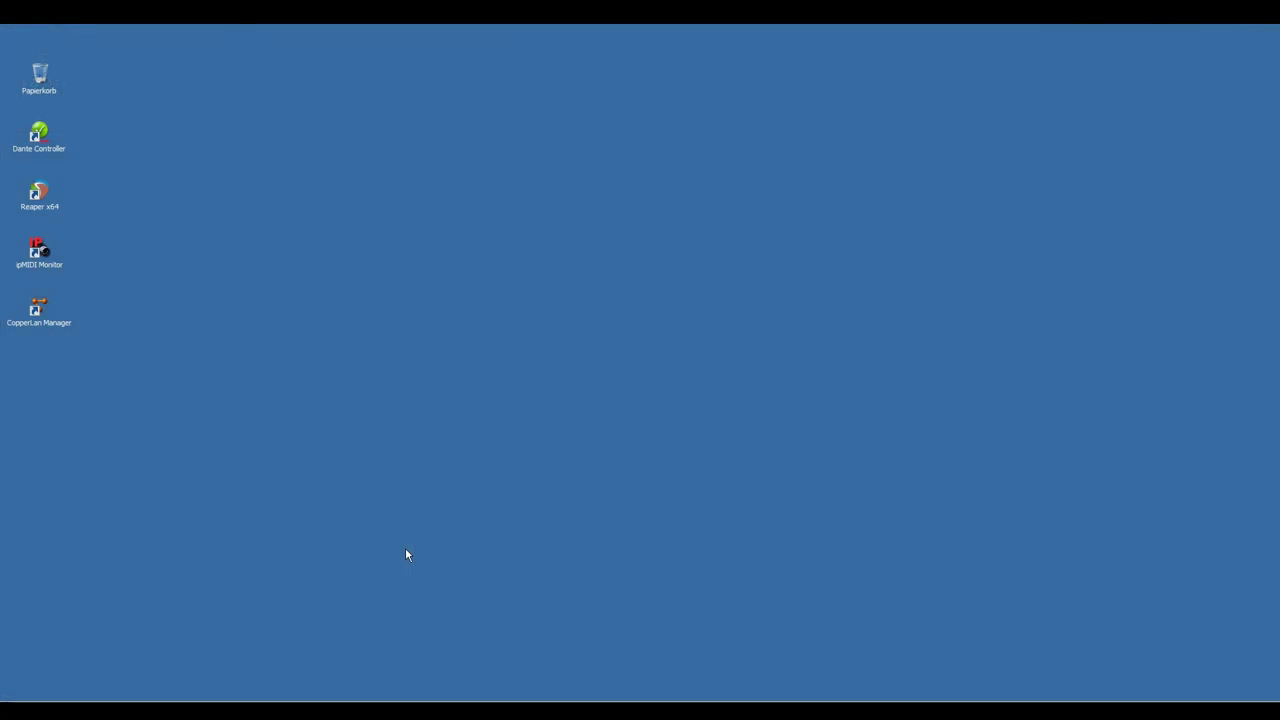
# Step: Launch CopperLan Manager, expand AW-DESKTOP's MIDI node, and pan down to the AW-PC node
pyautogui.doubleClick(38, 312)
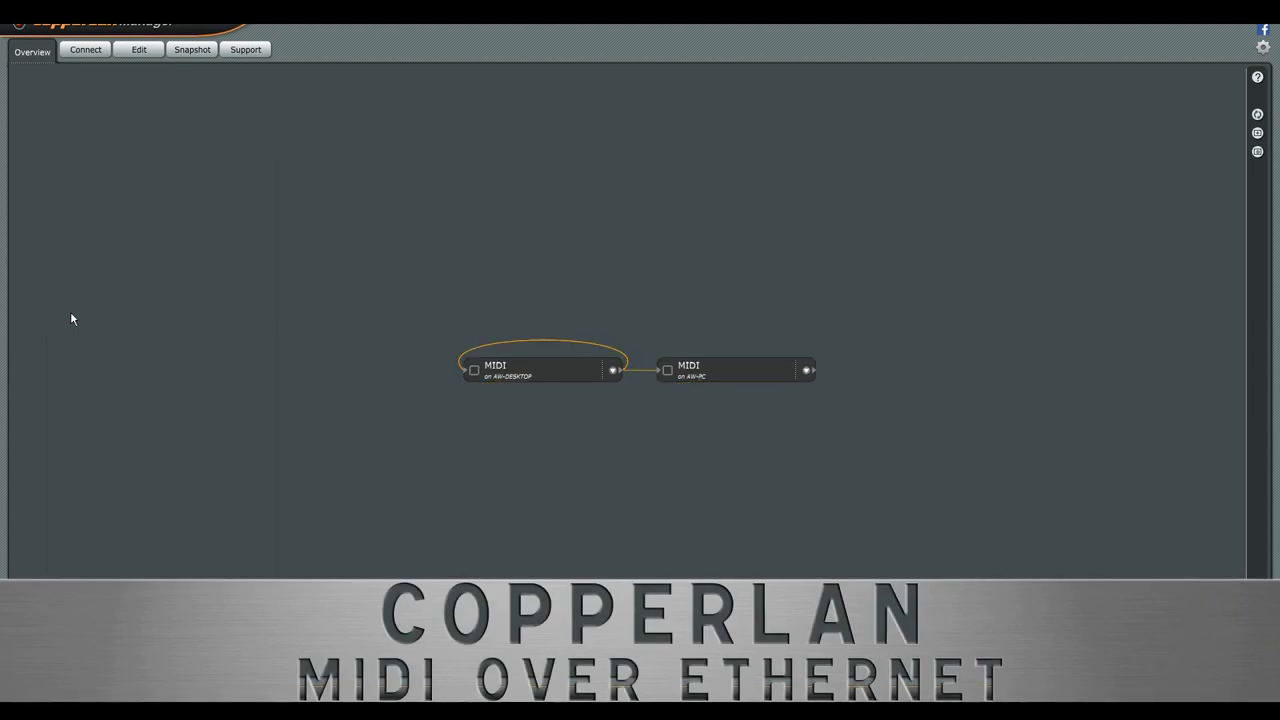
pyautogui.click(613, 370)
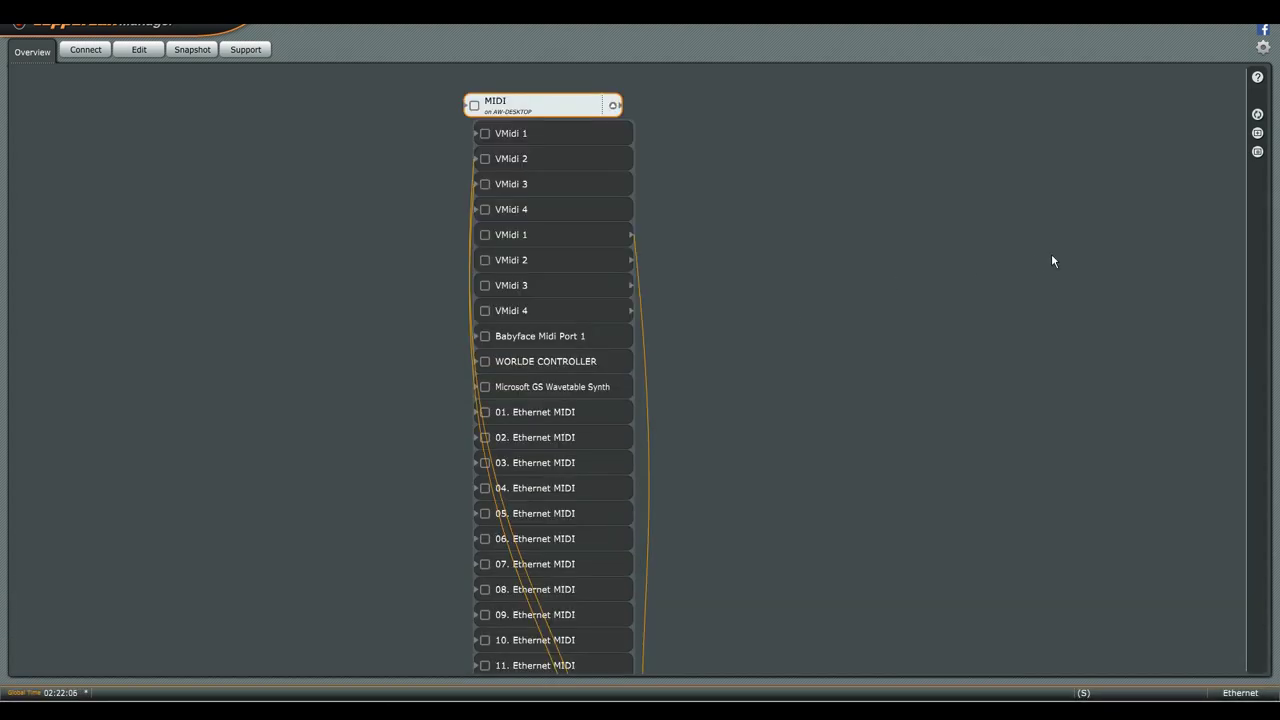
pyautogui.scroll(-3, 673, 374)
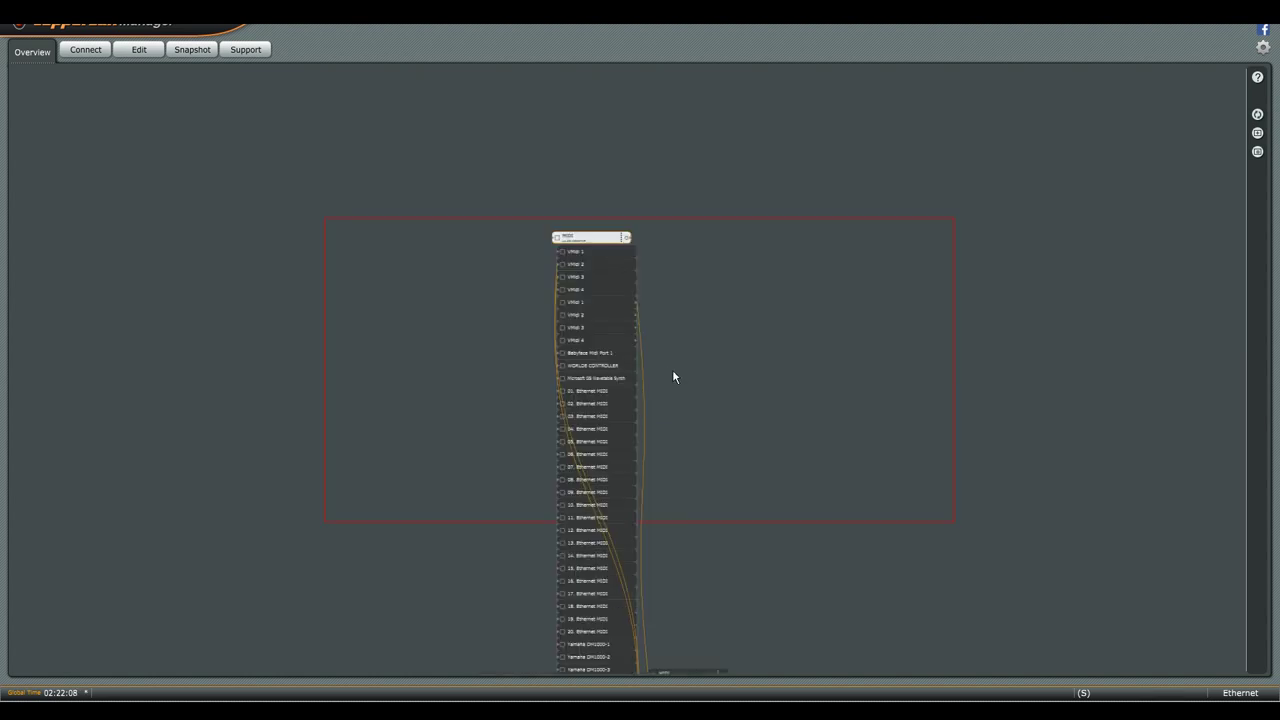
pyautogui.moveTo(673, 377); pyautogui.dragTo(603, 197)
pyautogui.scroll(3, 604, 190)
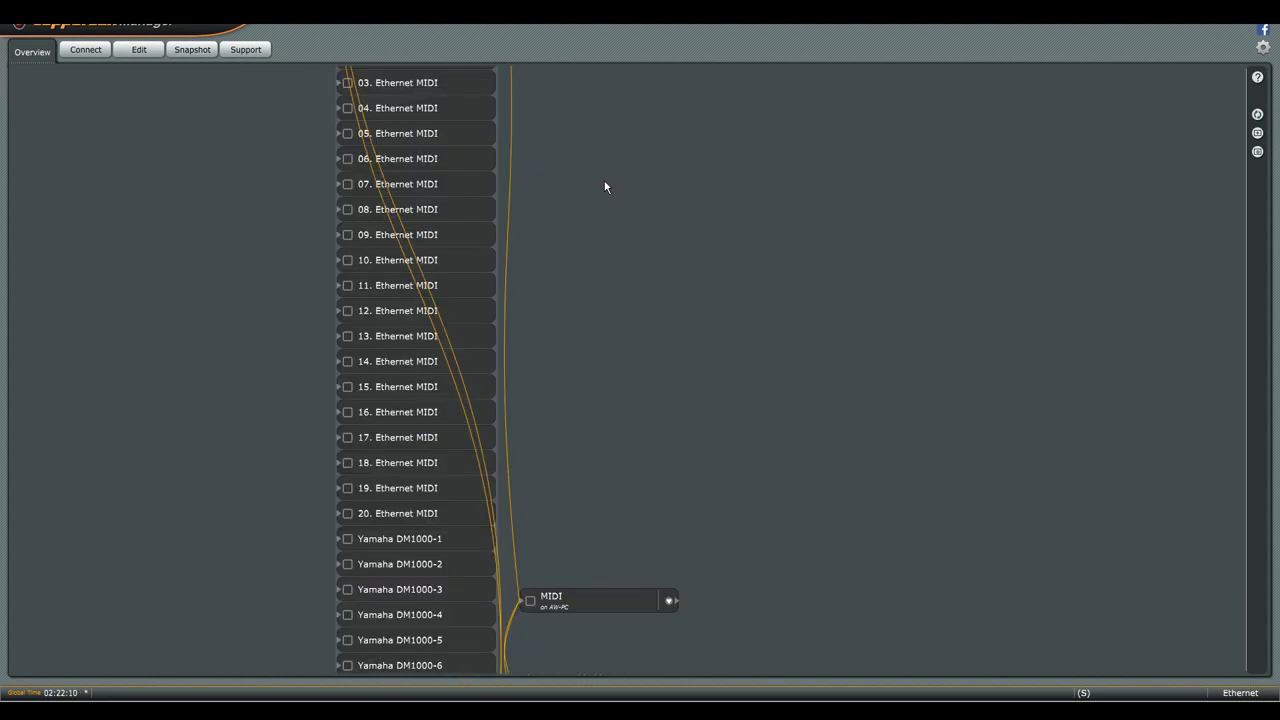
pyautogui.scroll(-3, 573, 429)
pyautogui.moveTo(573, 429); pyautogui.dragTo(574, 263)
pyautogui.scroll(3, 574, 263)
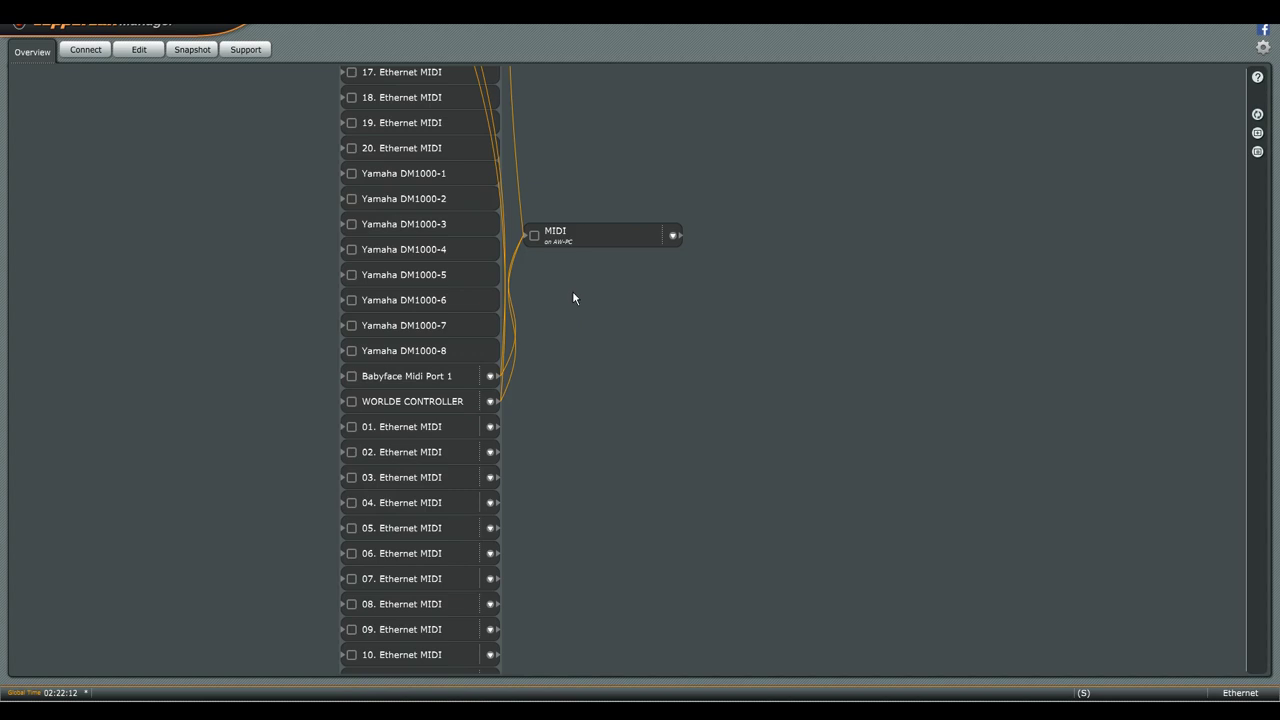
# Step: Show the AW-PC MIDI node's VMidi sub-devices and recentre the canvas on the port lists
pyautogui.click(672, 237)
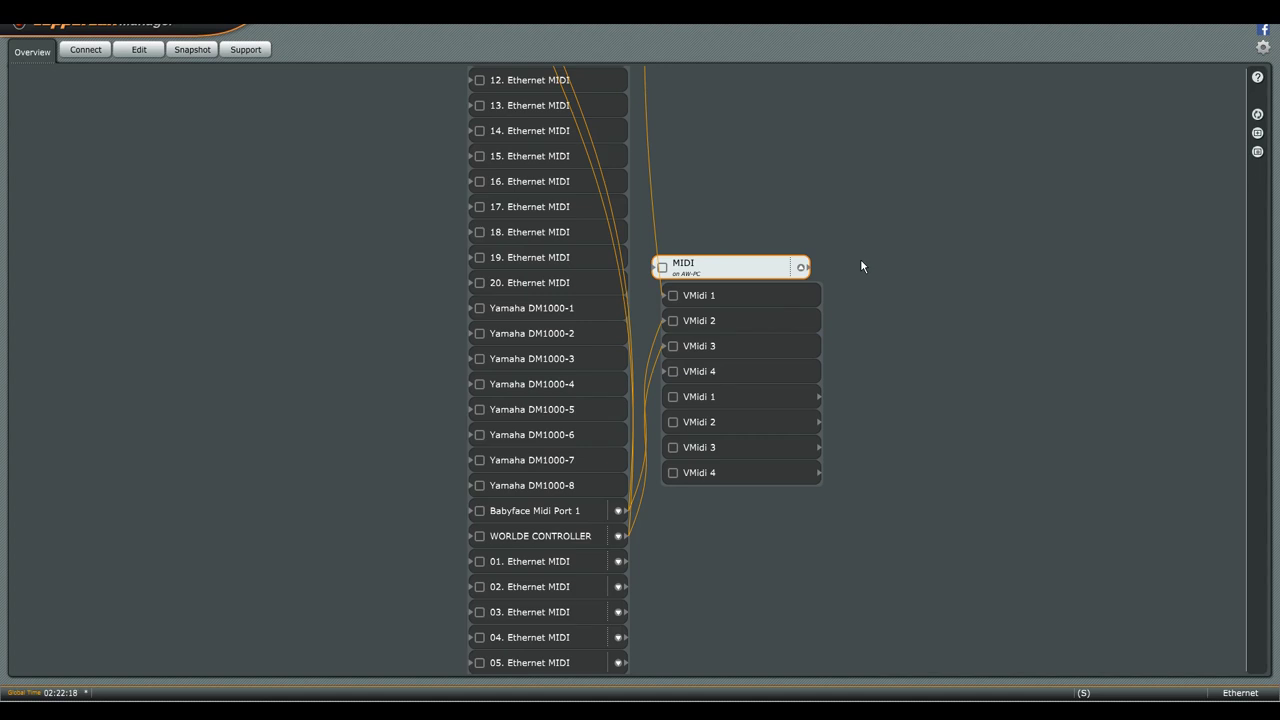
pyautogui.scroll(-2, 880, 238)
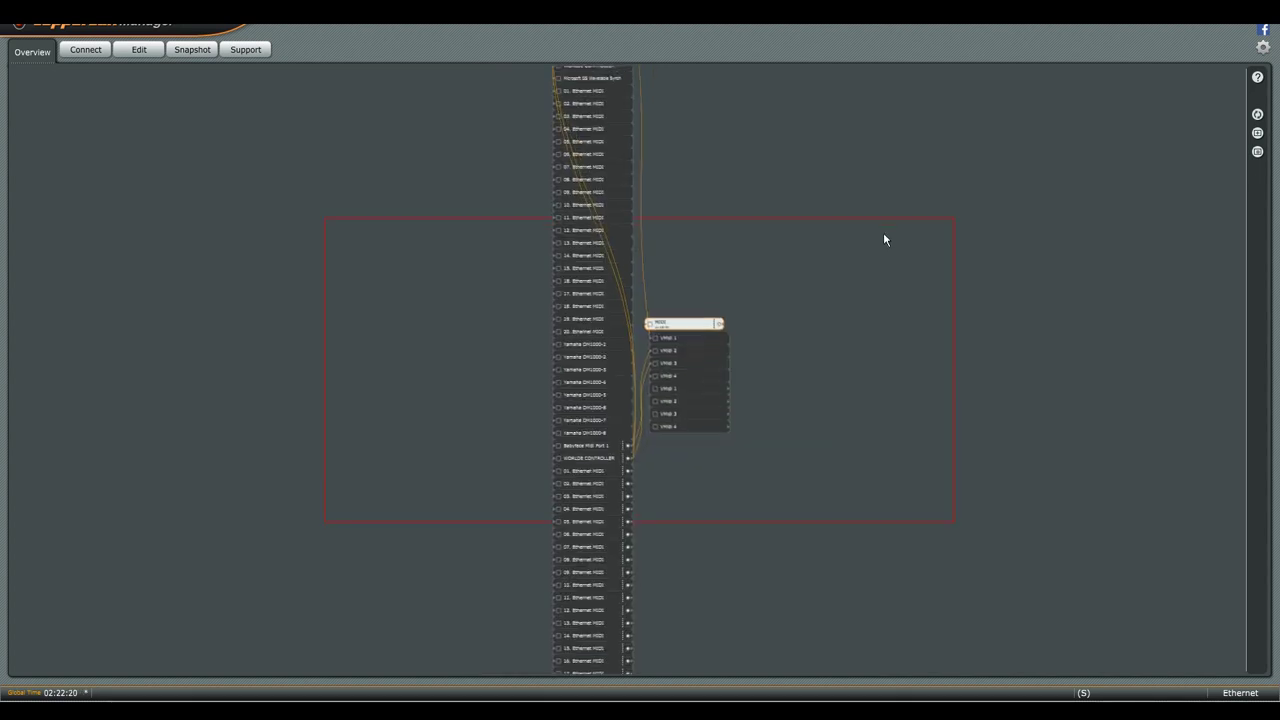
pyautogui.scroll(2, 816, 495)
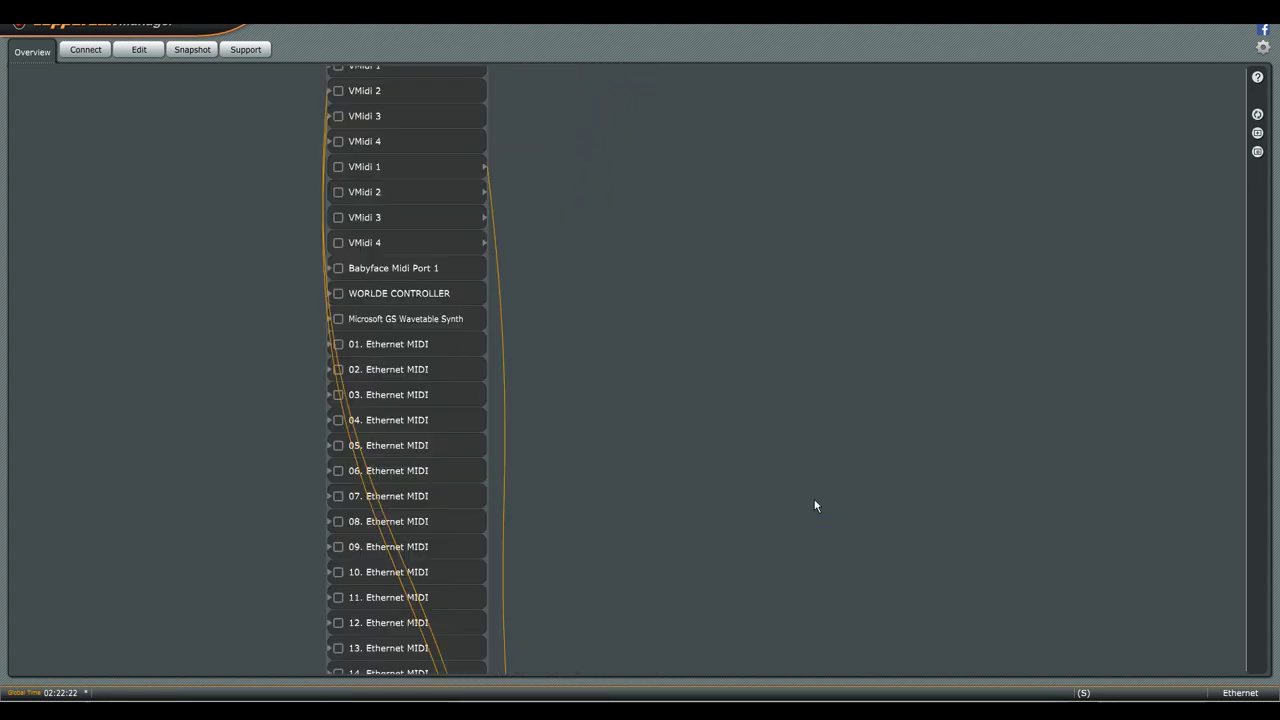
pyautogui.scroll(-2, 790, 420)
pyautogui.scroll(2, 769, 360)
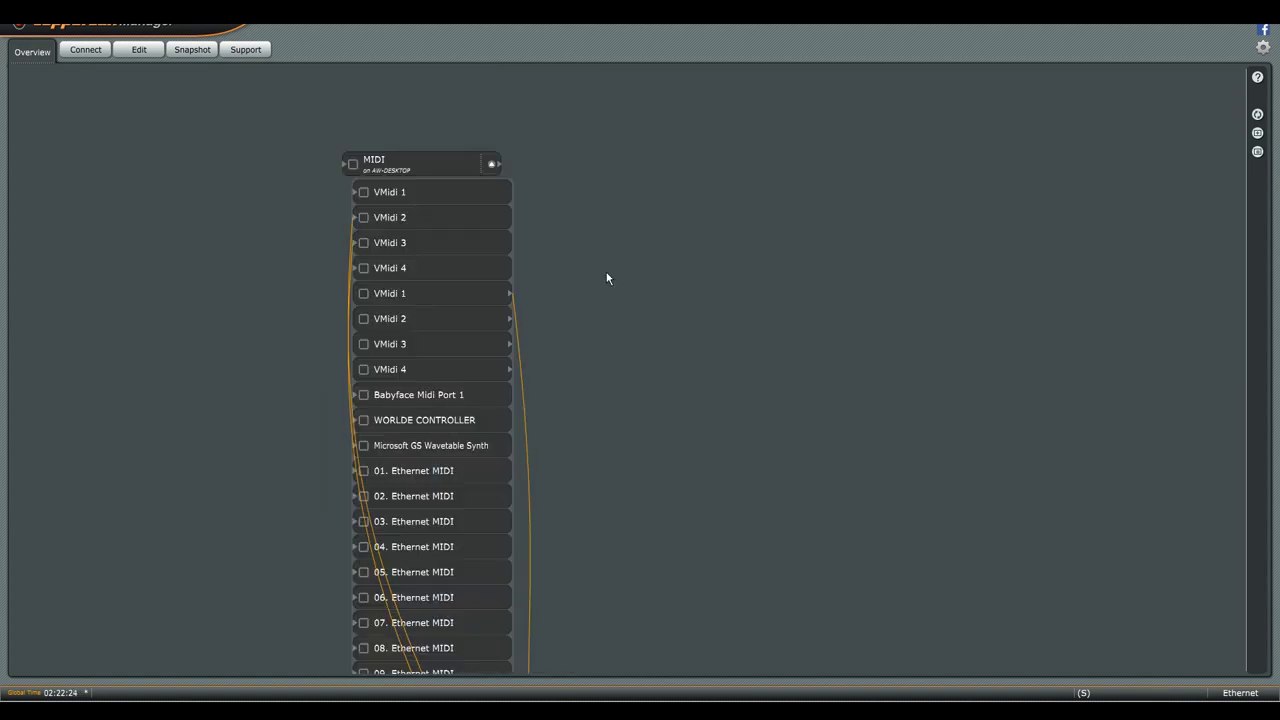
pyautogui.scroll(-2, 663, 478)
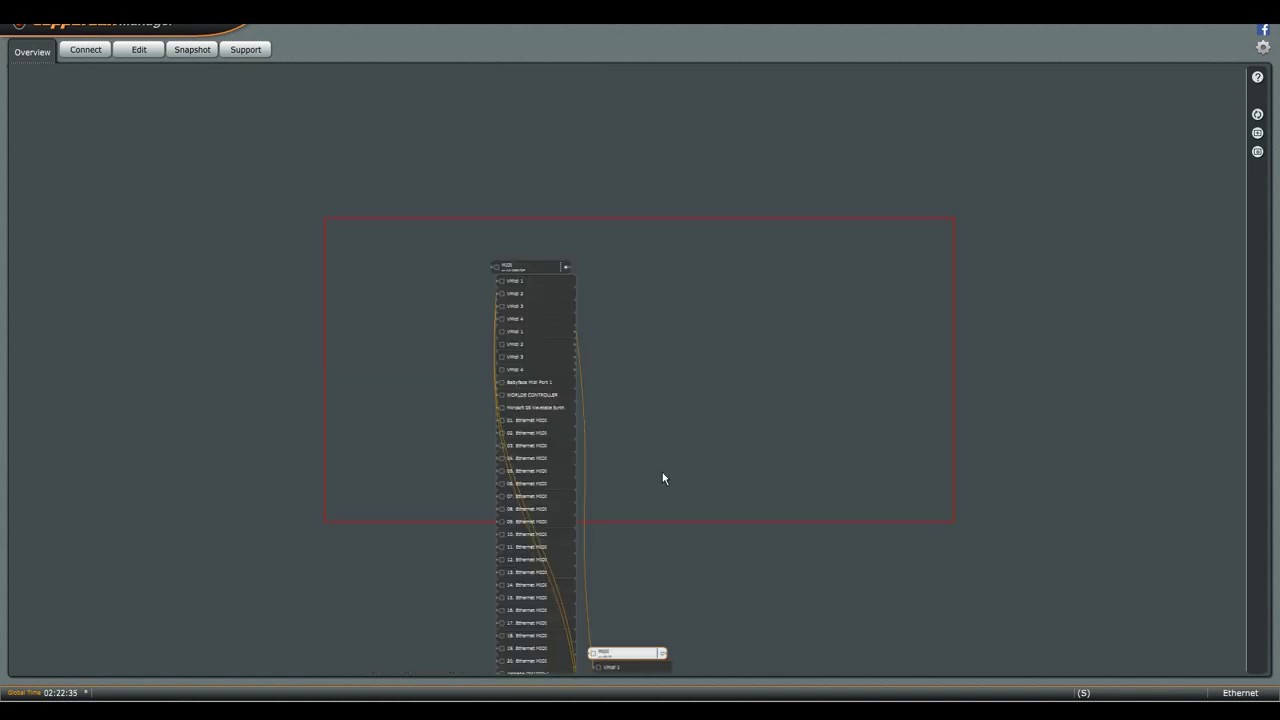
pyautogui.moveTo(663, 478); pyautogui.dragTo(583, 294)
pyautogui.scroll(2, 546, 184)
pyautogui.scroll(-2, 562, 443)
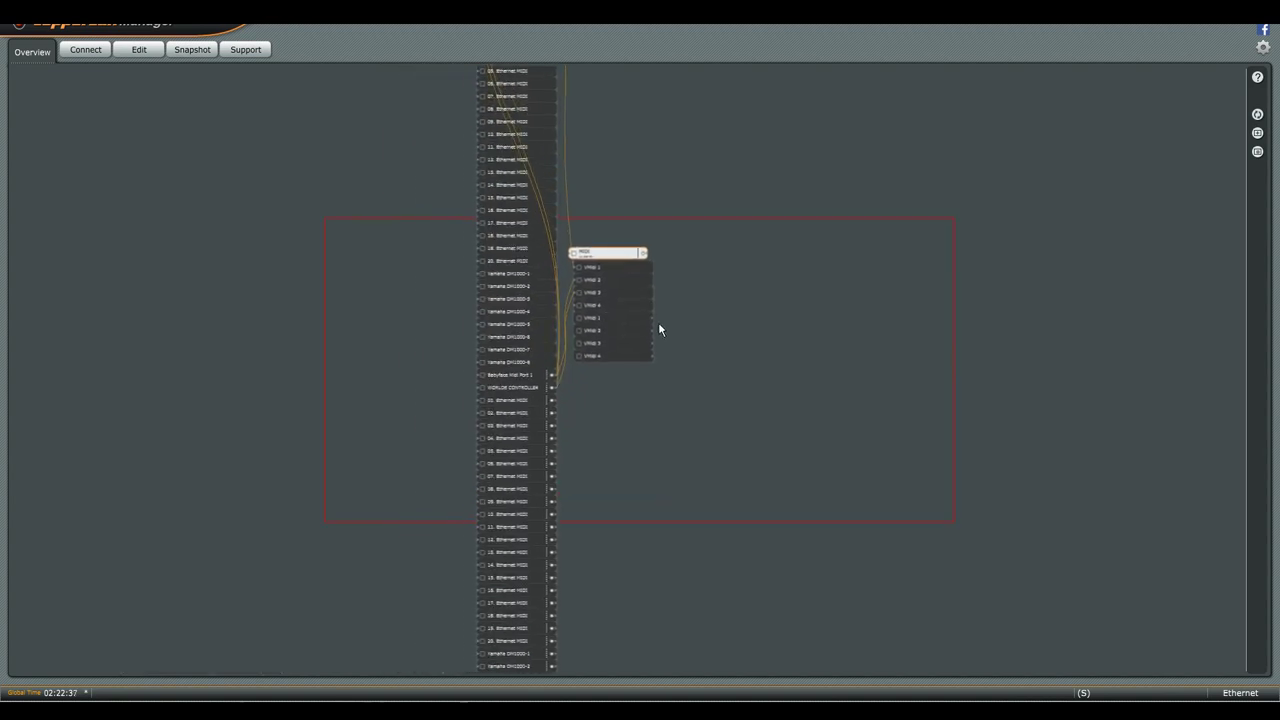
pyautogui.moveTo(660, 320); pyautogui.dragTo(678, 326)
pyautogui.scroll(2, 699, 343)
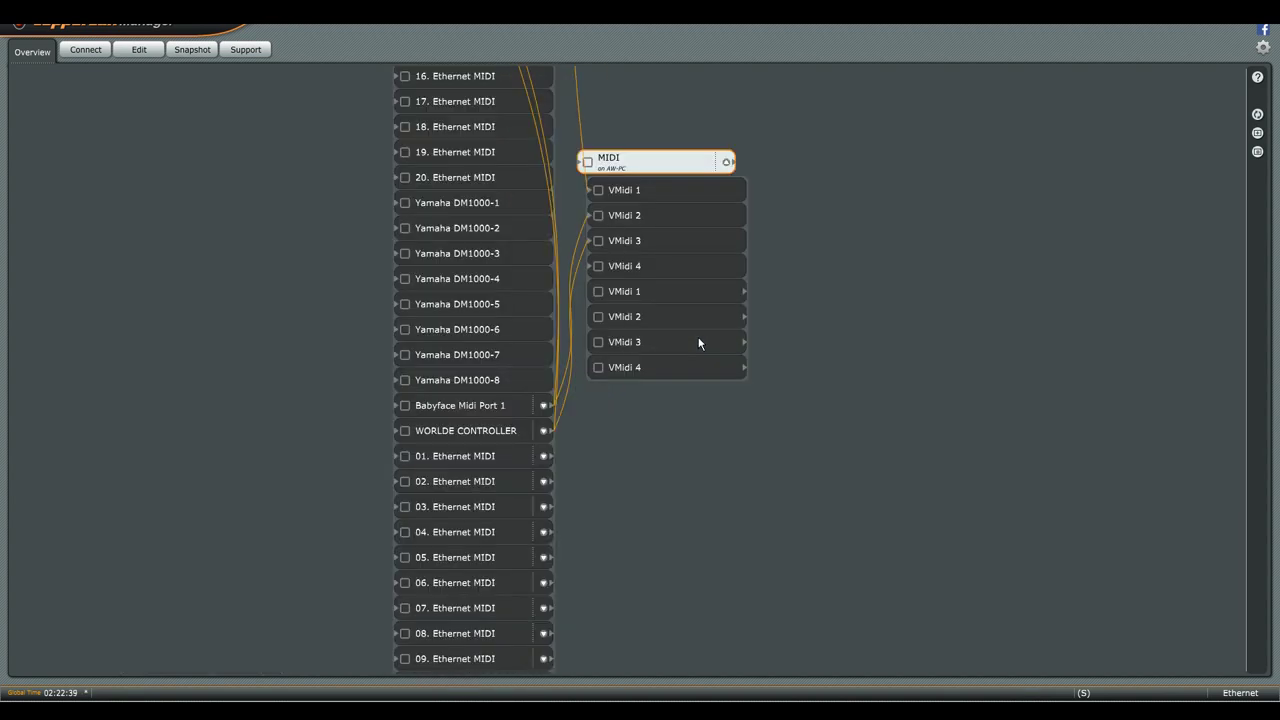
# Step: Drag the AW-PC MIDI node further right, then bring the AW-DESKTOP node back into view
pyautogui.moveTo(655, 162); pyautogui.dragTo(848, 165)
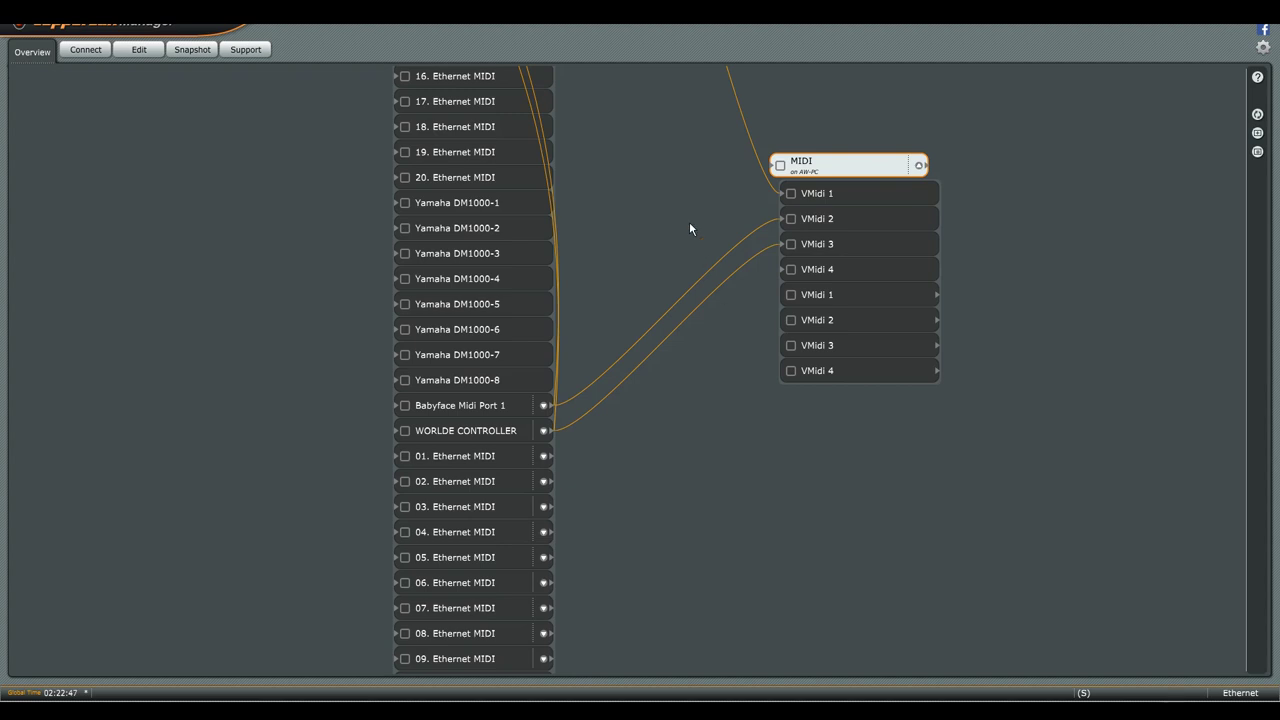
pyautogui.scroll(-4, 700, 250)
pyautogui.scroll(4, 656, 396)
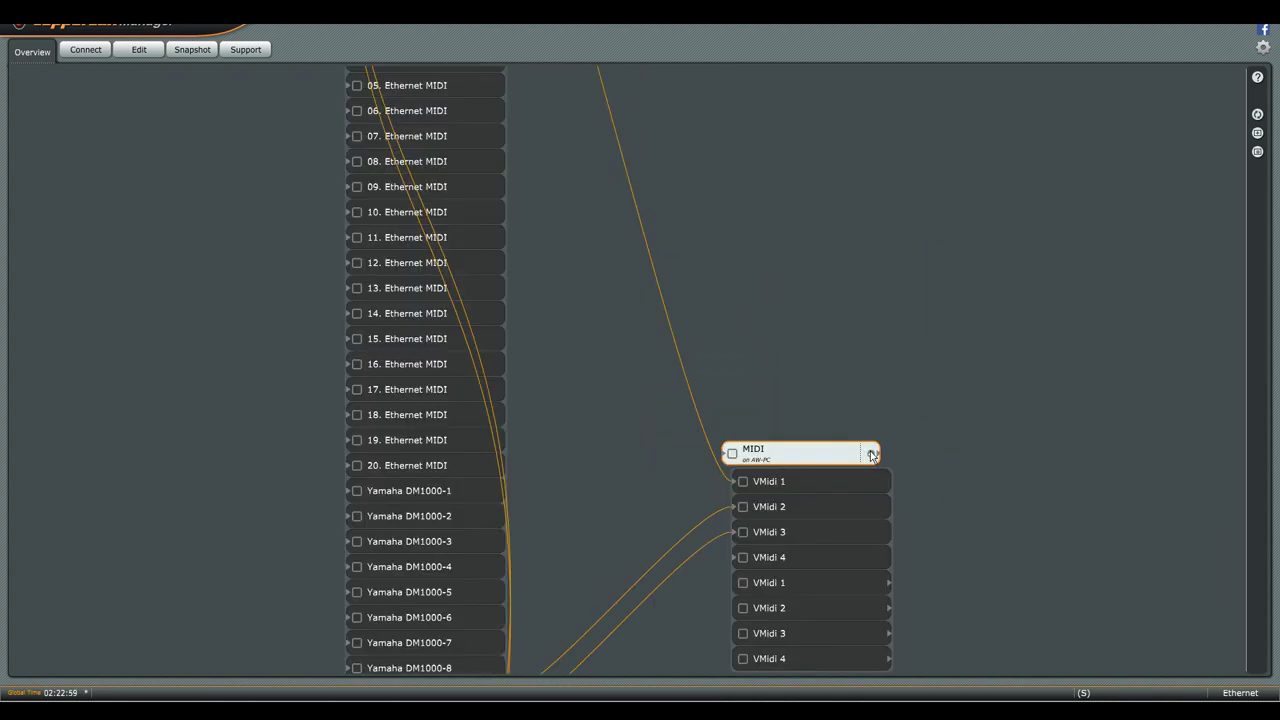
pyautogui.scroll(-2, 872, 456)
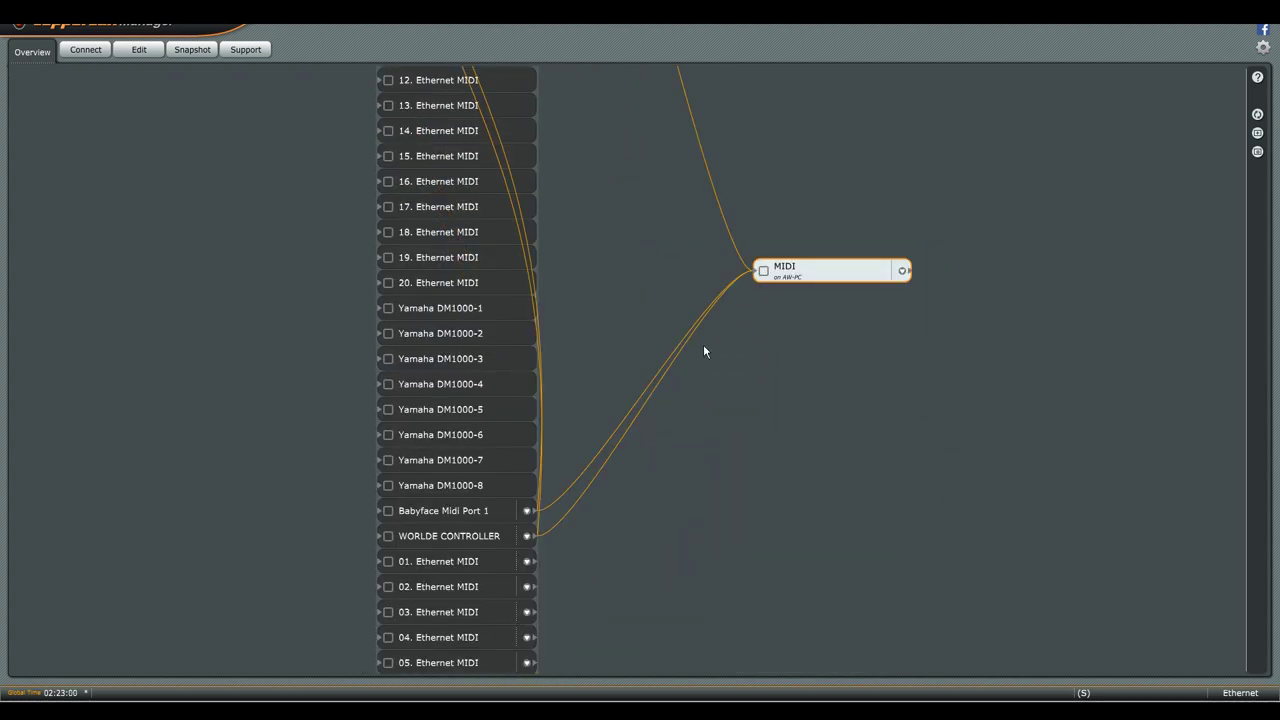
pyautogui.scroll(-3, 669, 334)
pyautogui.moveTo(669, 334); pyautogui.dragTo(634, 632)
pyautogui.scroll(5, 634, 632)
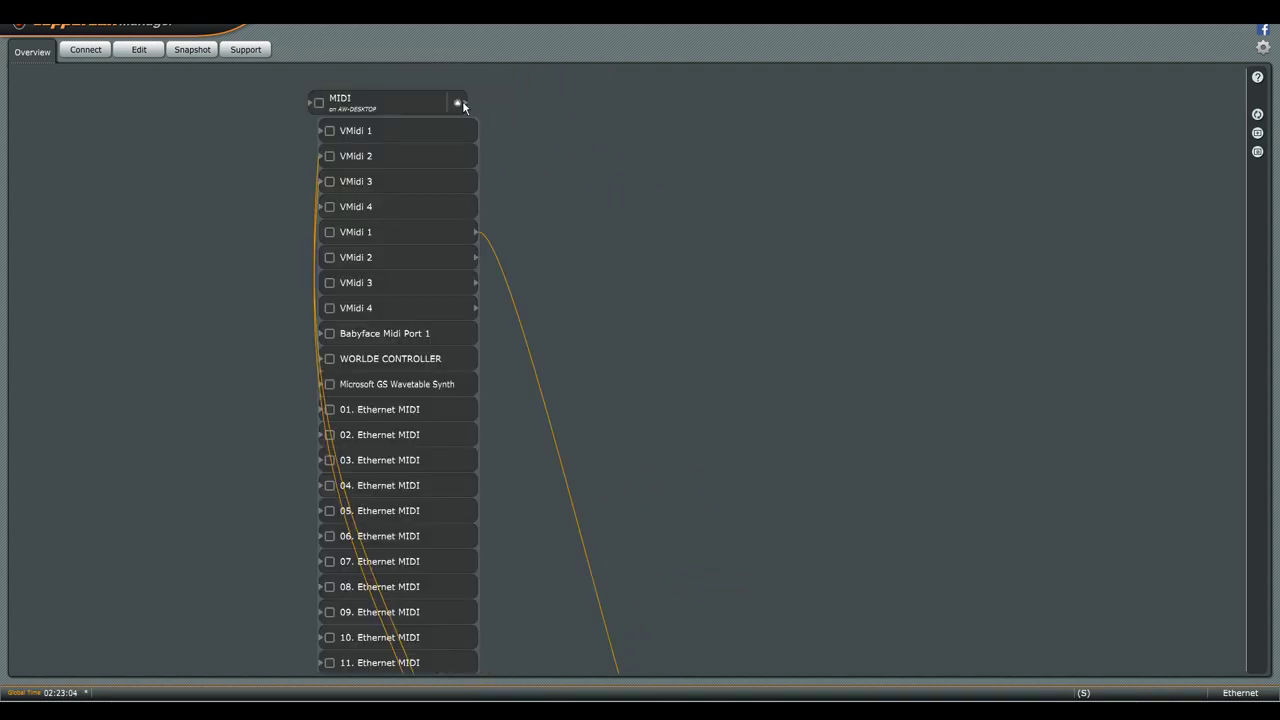